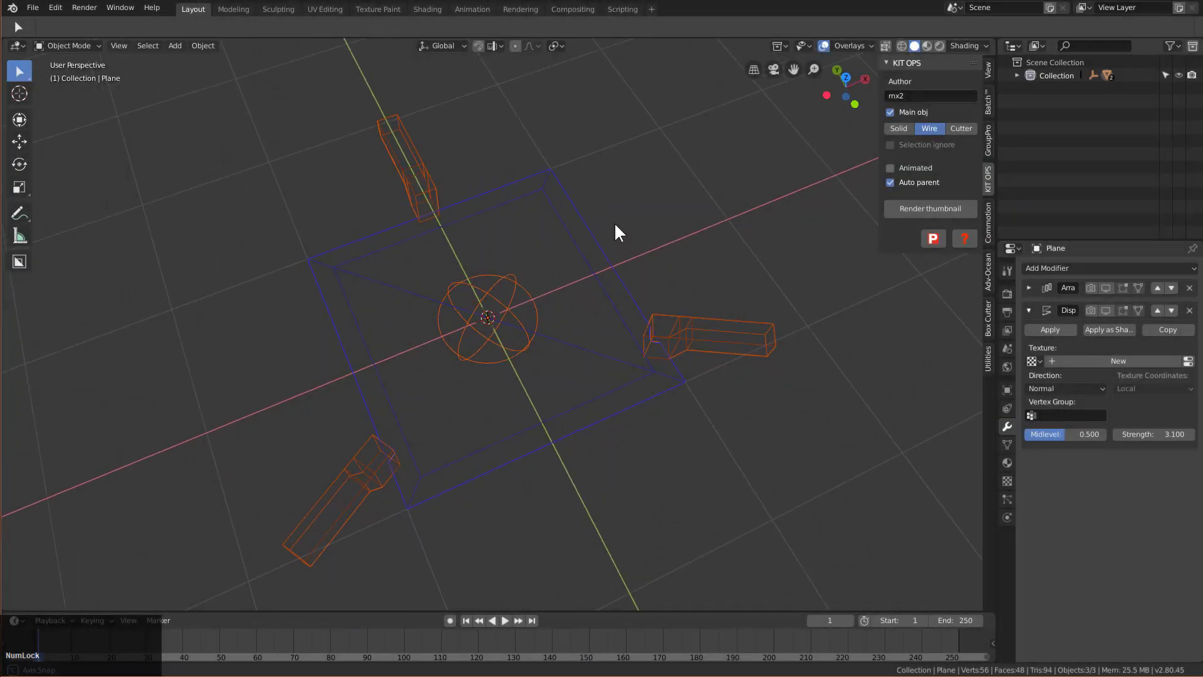
# Step: Run Hard Ops radial Array on the bars around the empty and finish it at four copies
pyautogui.moveTo(615, 229); pyautogui.dragTo(618, 226, button='middle')
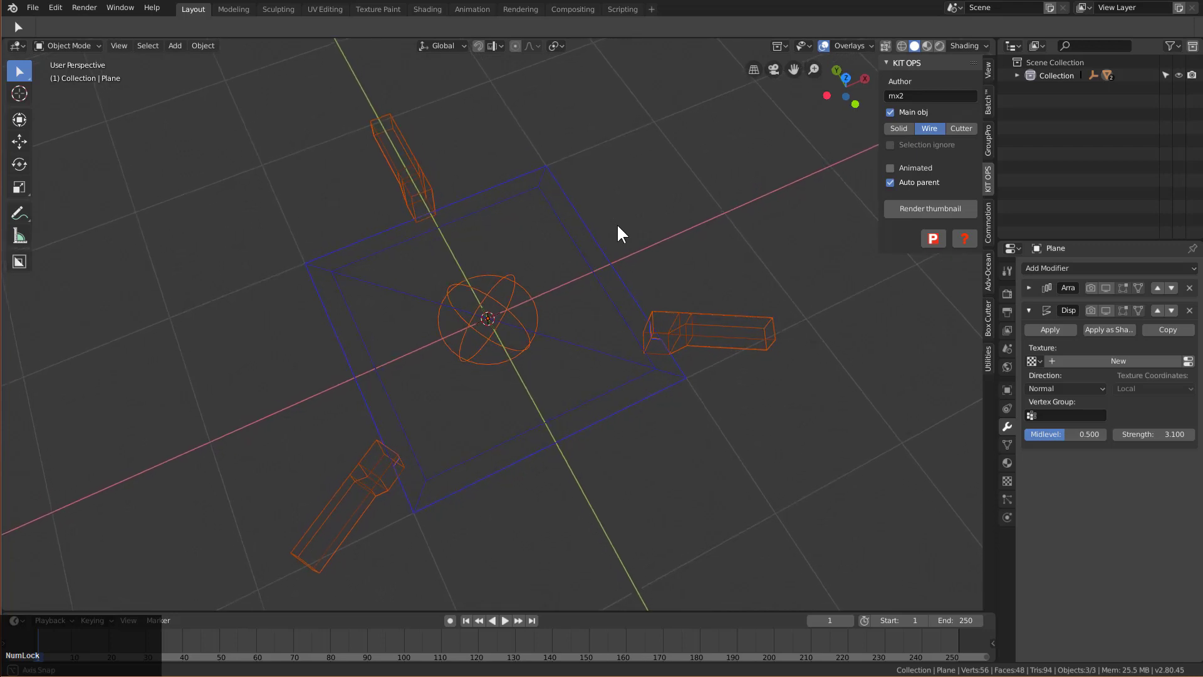
pyautogui.rightClick(617, 227)
pyautogui.click(601, 276)
pyautogui.scroll(2, 602, 277)
pyautogui.scroll(-4, 601, 275)
pyautogui.click(413, 410)
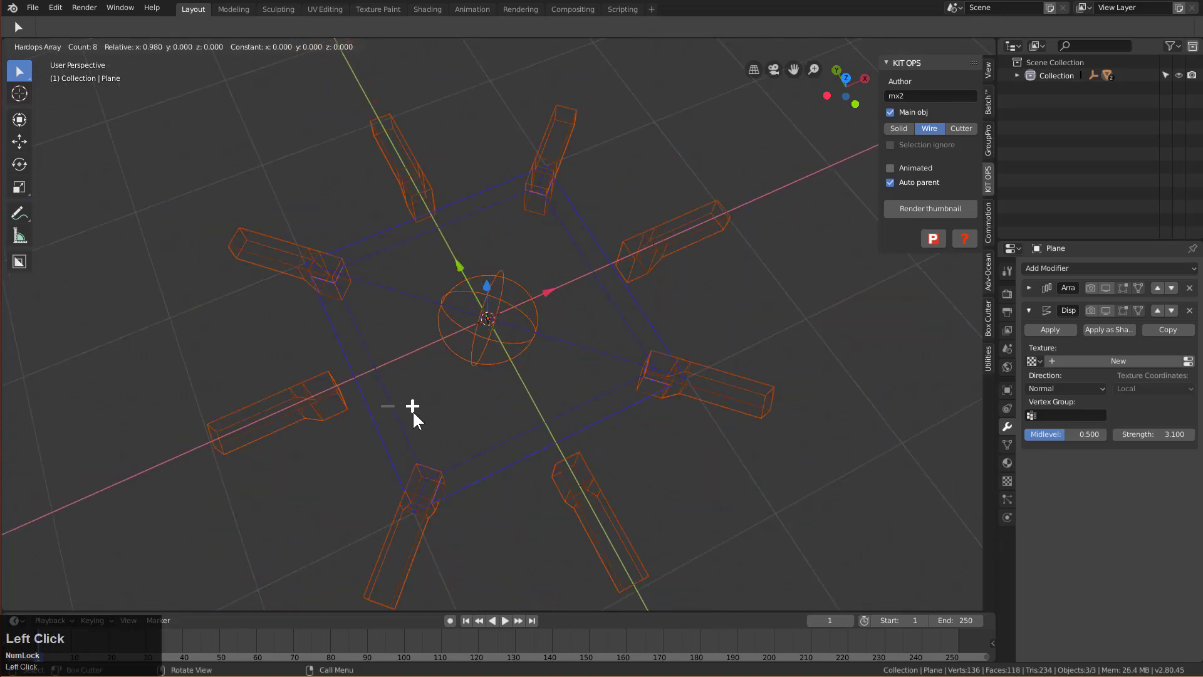
pyautogui.click(413, 410)
pyautogui.scroll(-2, 392, 406)
pyautogui.scroll(-2, 392, 406)
pyautogui.scroll(-2, 392, 406)
pyautogui.scroll(-1, 398, 403)
pyautogui.scroll(-1, 398, 403)
pyautogui.rightClick(577, 360)
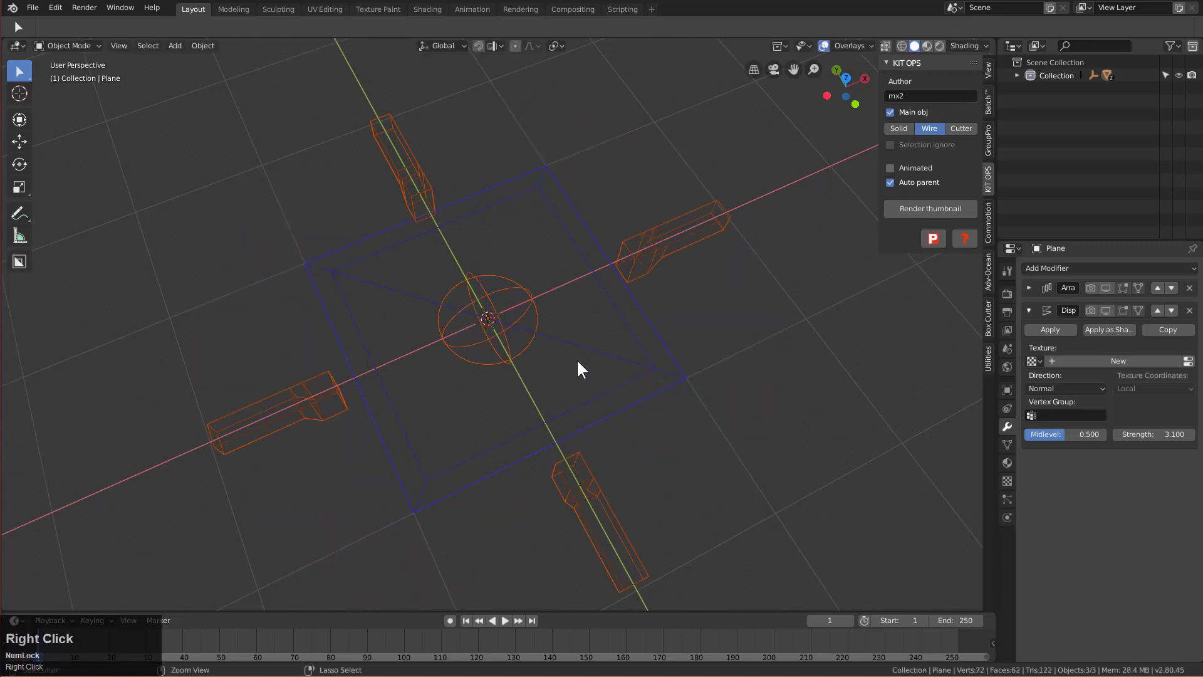
pyautogui.rightClick(577, 368)
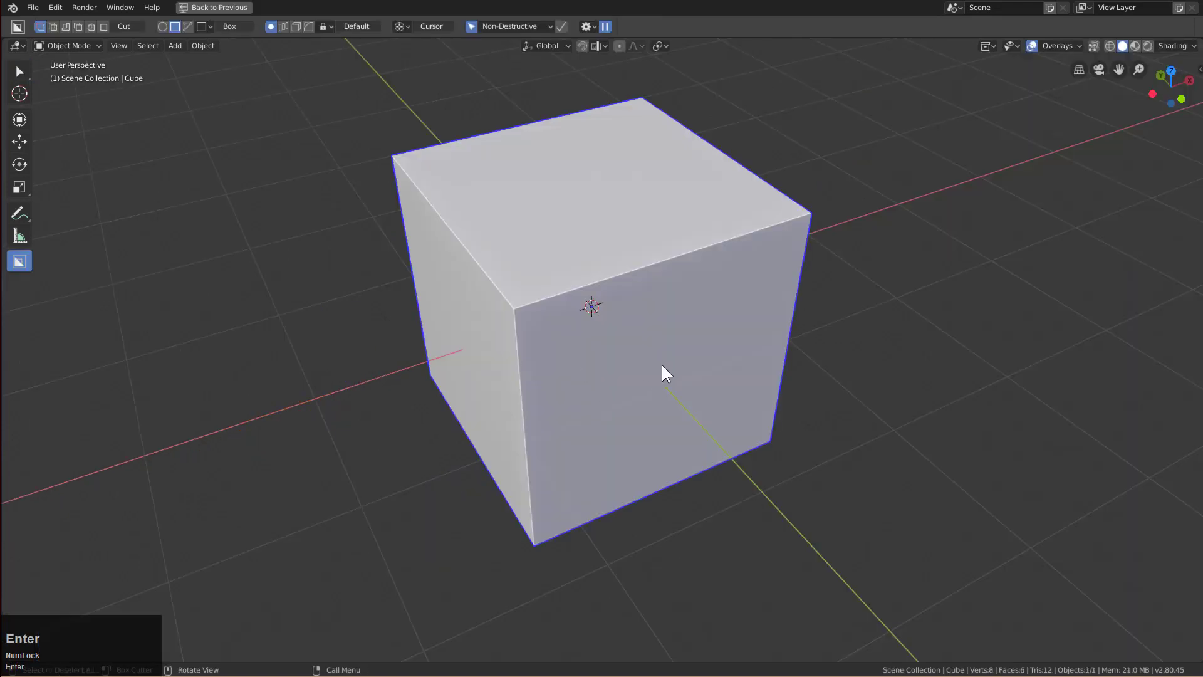
pyautogui.press('n')
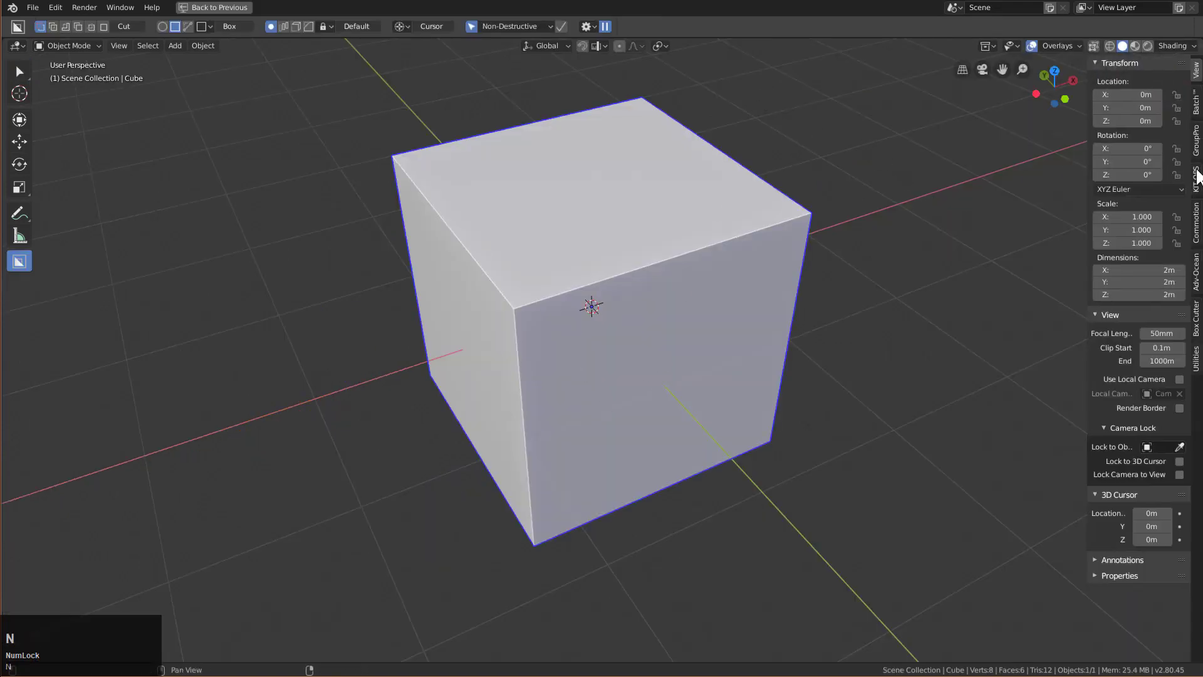
pyautogui.click(1196, 182)
pyautogui.click(1139, 98)
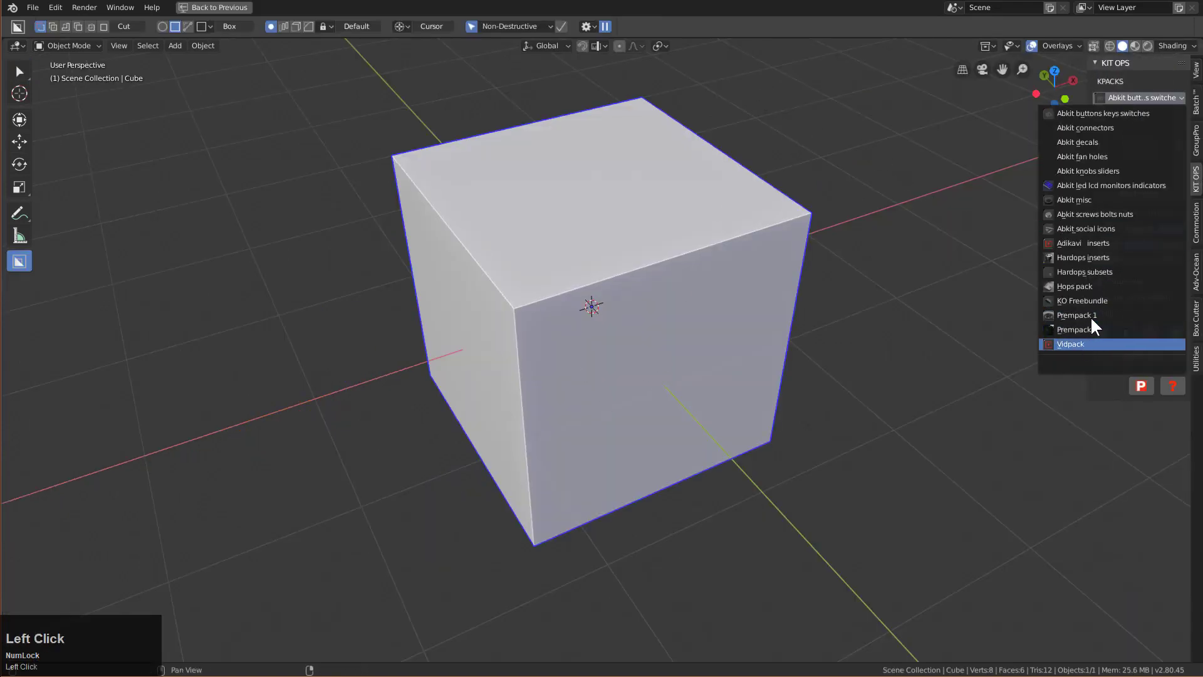
pyautogui.click(1023, 331)
pyautogui.click(1150, 161)
pyautogui.click(1007, 236)
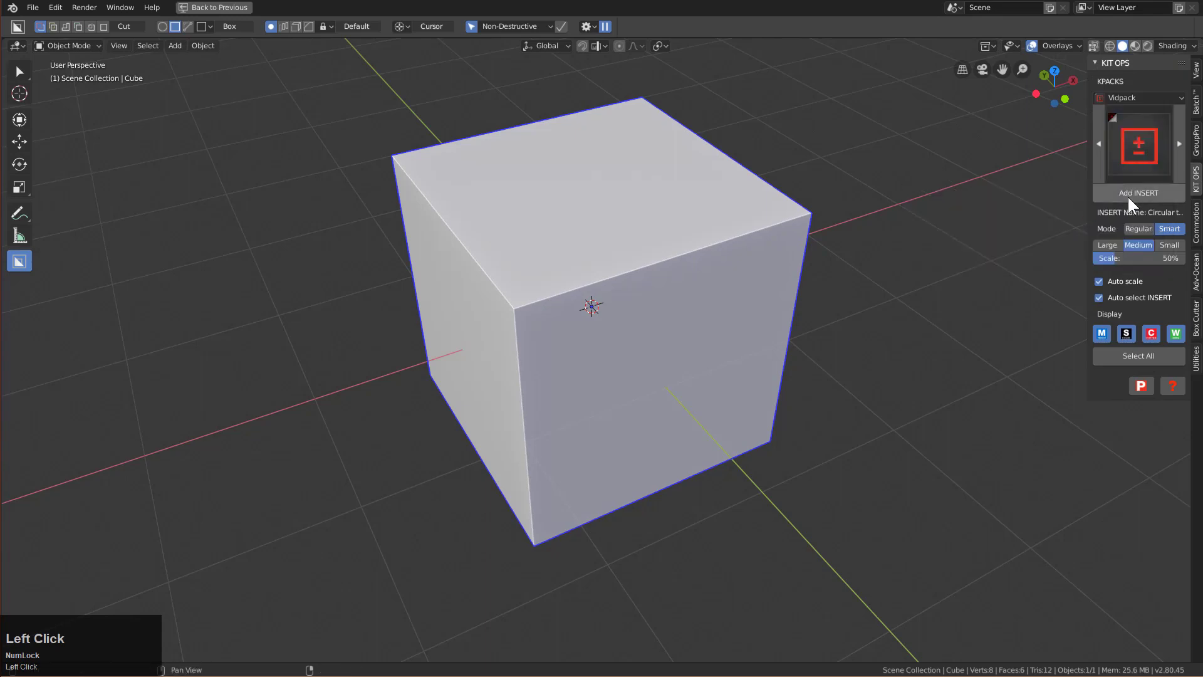
pyautogui.click(1130, 205)
pyautogui.click(586, 188)
pyautogui.moveTo(585, 188)
pyautogui.mouseDown(button='middle')
pyautogui.moveTo(752, 235)
pyautogui.moveTo(601, 223)
pyautogui.moveTo(715, 223)
pyautogui.mouseUp(button='middle')
pyautogui.scroll(2, 752, 235)
pyautogui.scroll(3, 684, 235)
pyautogui.press('q')
pyautogui.click(621, 228)
pyautogui.scroll(1, 516, 358)
pyautogui.scroll(2, 516, 359)
pyautogui.scroll(2, 516, 362)
pyautogui.scroll(2, 515, 367)
pyautogui.scroll(2, 516, 367)
pyautogui.scroll(3, 515, 367)
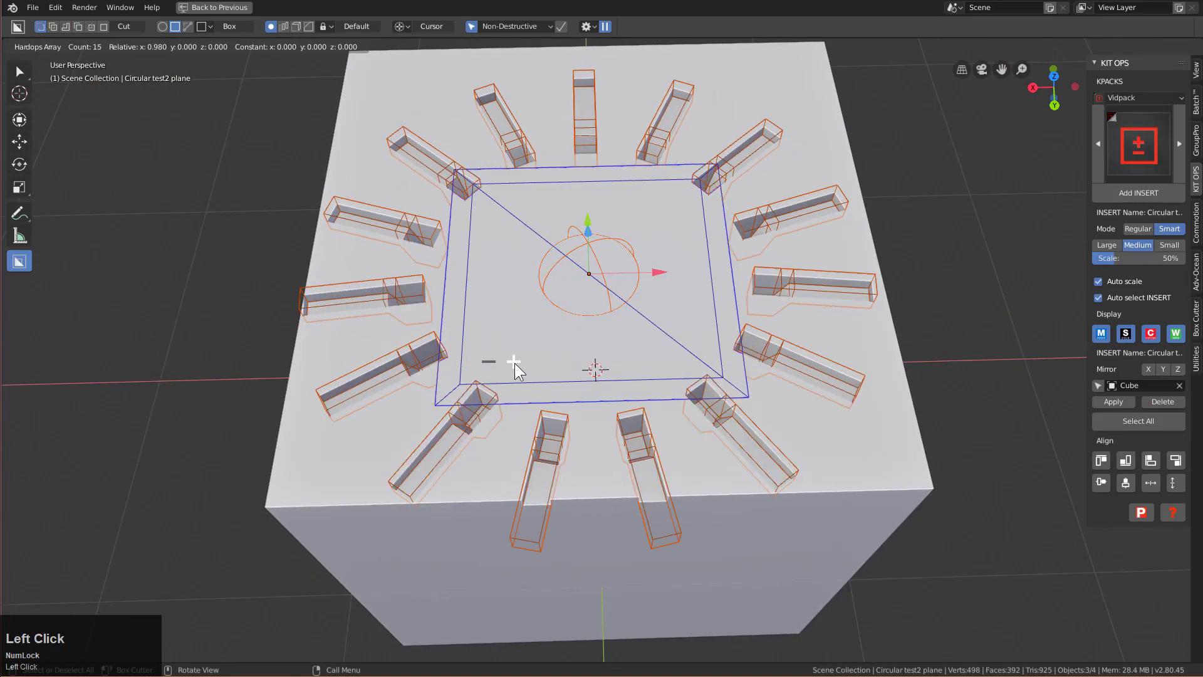
pyautogui.rightClick(516, 366)
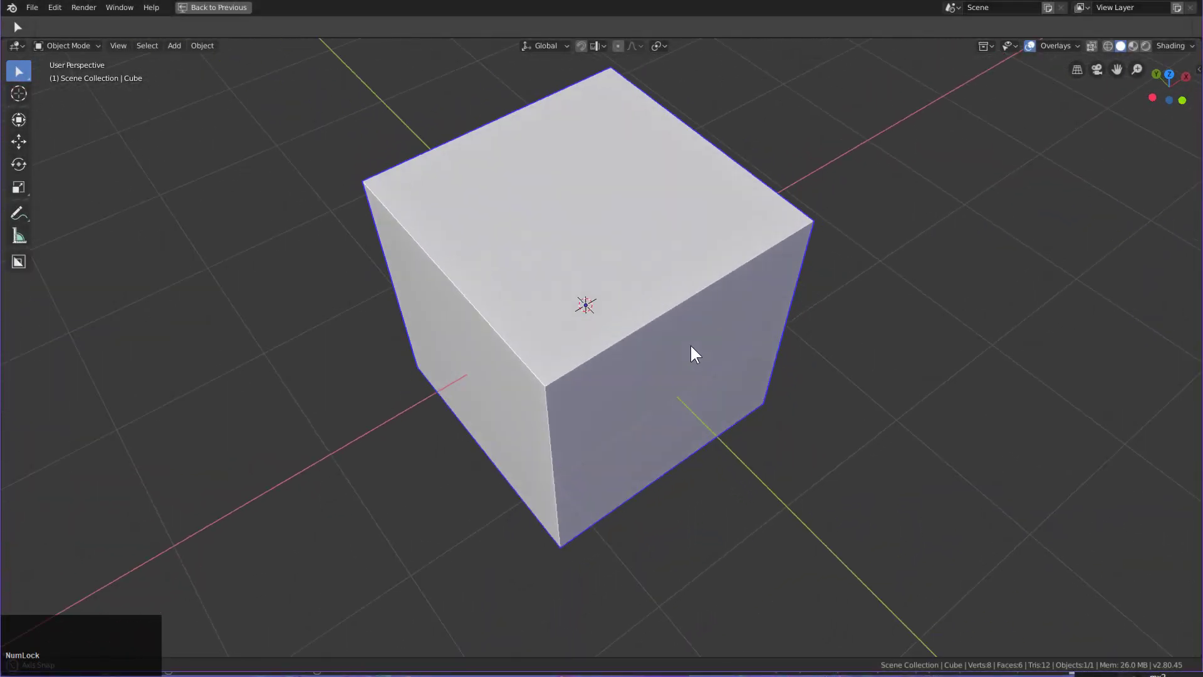
# Step: Shrink the cube in Edit Mode and stretch it along Y into a thin bar
pyautogui.moveTo(689, 348)
pyautogui.mouseDown(button='middle')
pyautogui.moveTo(677, 372)
pyautogui.moveTo(680, 354)
pyautogui.moveTo(666, 353)
pyautogui.moveTo(683, 349)
pyautogui.mouseUp(button='middle')
pyautogui.press('Tab')
pyautogui.press('s')
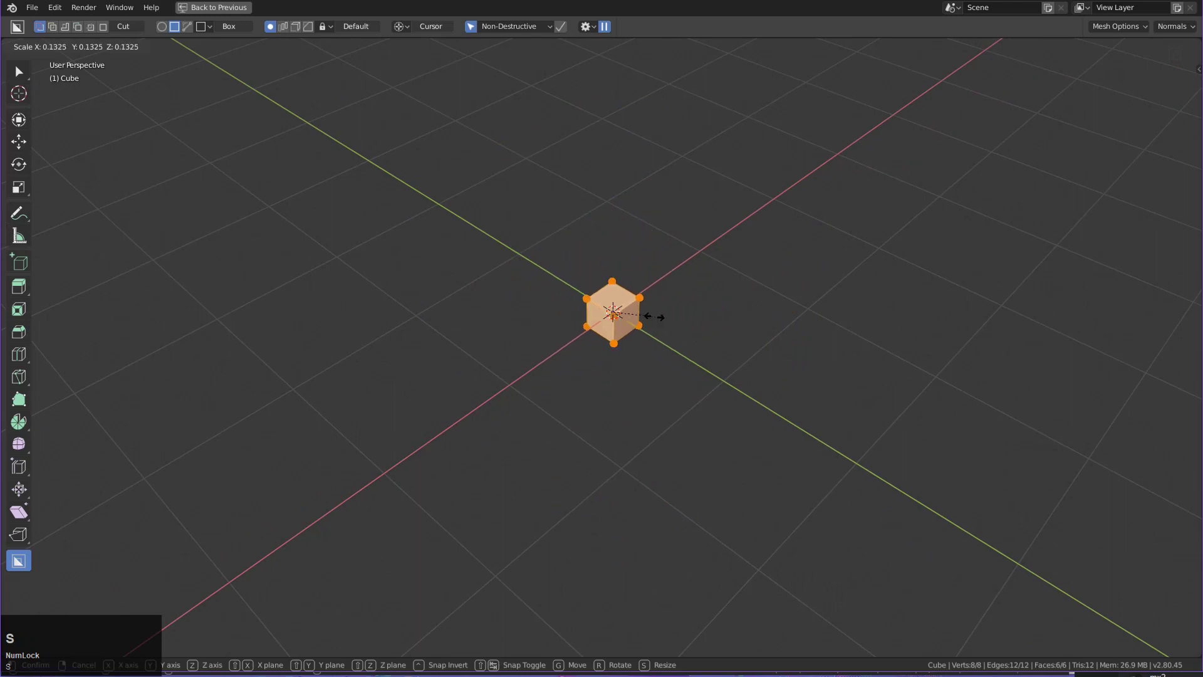
pyautogui.click(640, 320)
pyautogui.press('s')
pyautogui.press('y')
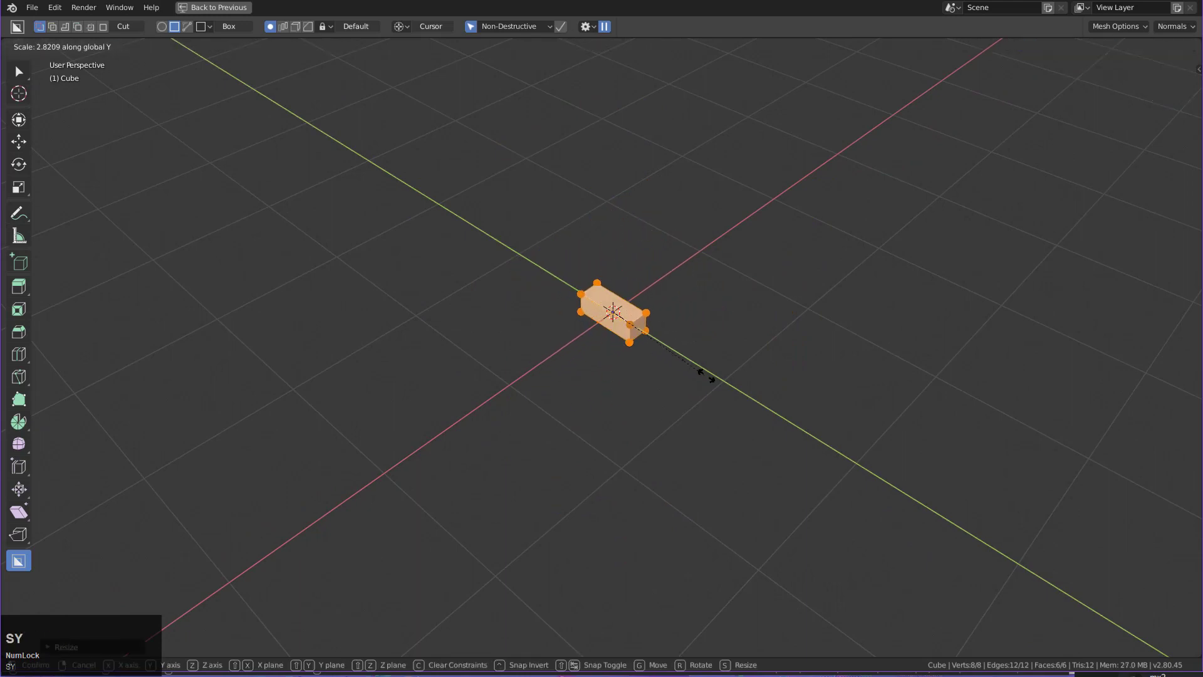
pyautogui.click(753, 396)
pyautogui.press('Tab')
pyautogui.moveTo(753, 396)
pyautogui.mouseDown(button='middle')
pyautogui.moveTo(671, 354)
pyautogui.moveTo(819, 392)
pyautogui.mouseUp(button='middle')
pyautogui.hotkey('ctrl', '`')
# Step: Add a Displace modifier along Y with strength 3.2, pushing the bar off the origin
pyautogui.moveTo(800, 381); pyautogui.dragTo(840, 321)
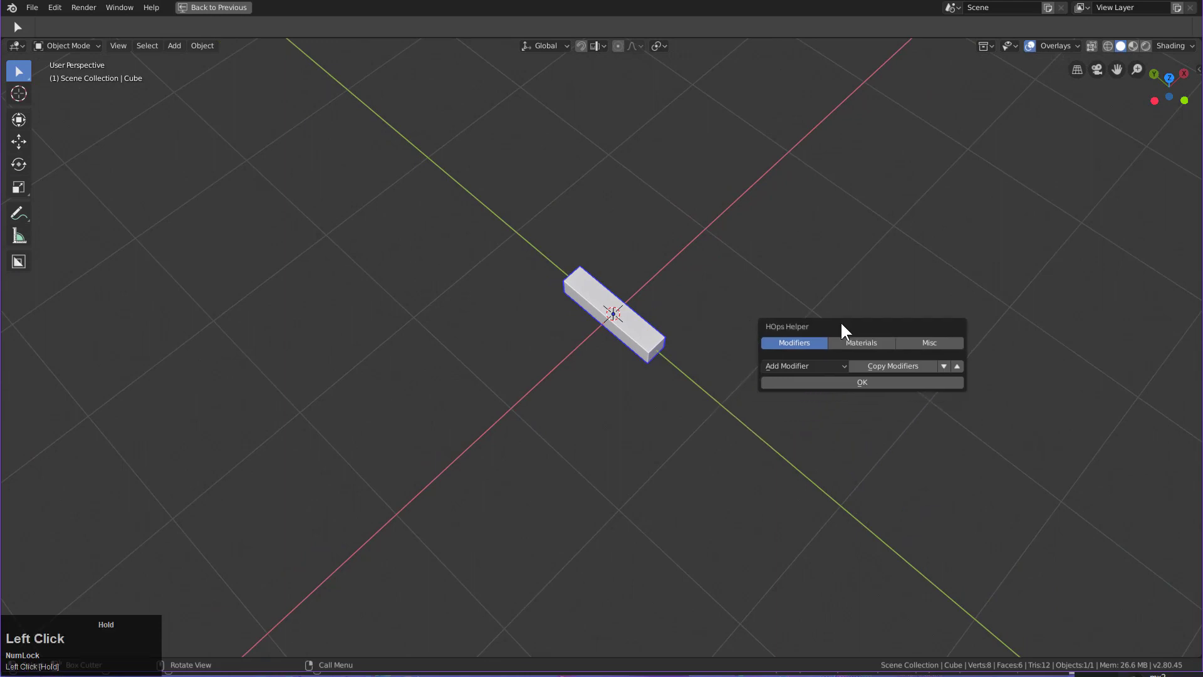
pyautogui.click(807, 365)
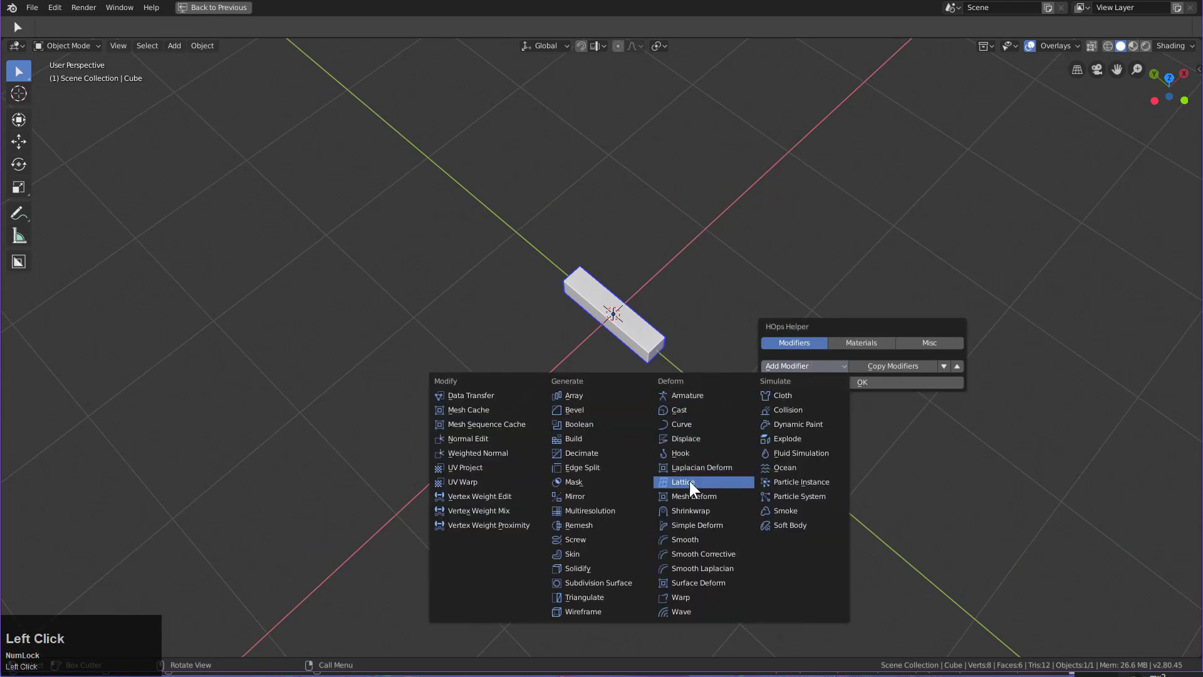
pyautogui.click(685, 439)
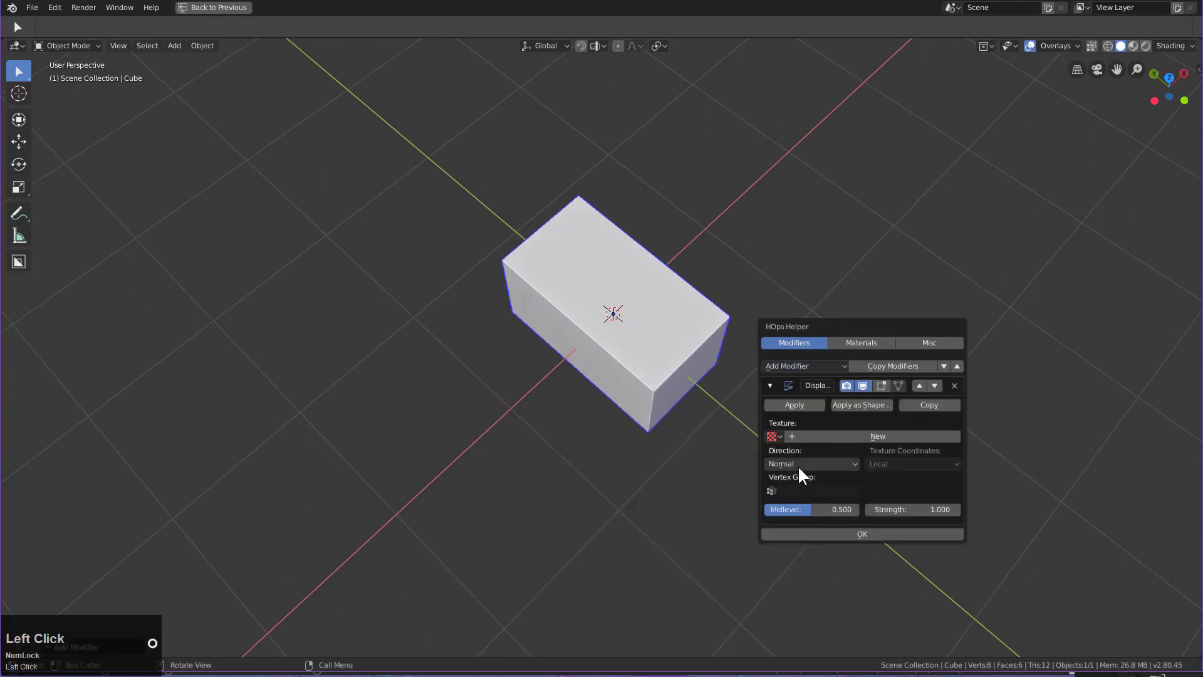
pyautogui.click(797, 464)
pyautogui.click(797, 428)
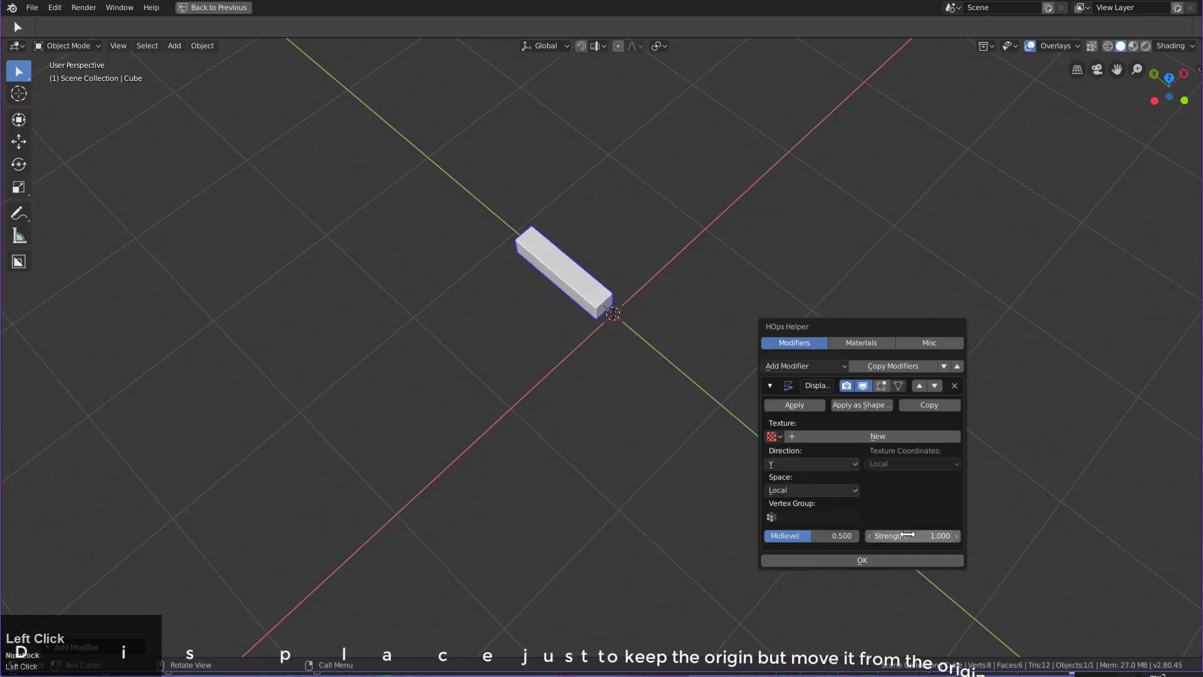
pyautogui.moveTo(912, 535); pyautogui.dragTo(949, 535)
pyautogui.press('Tab')
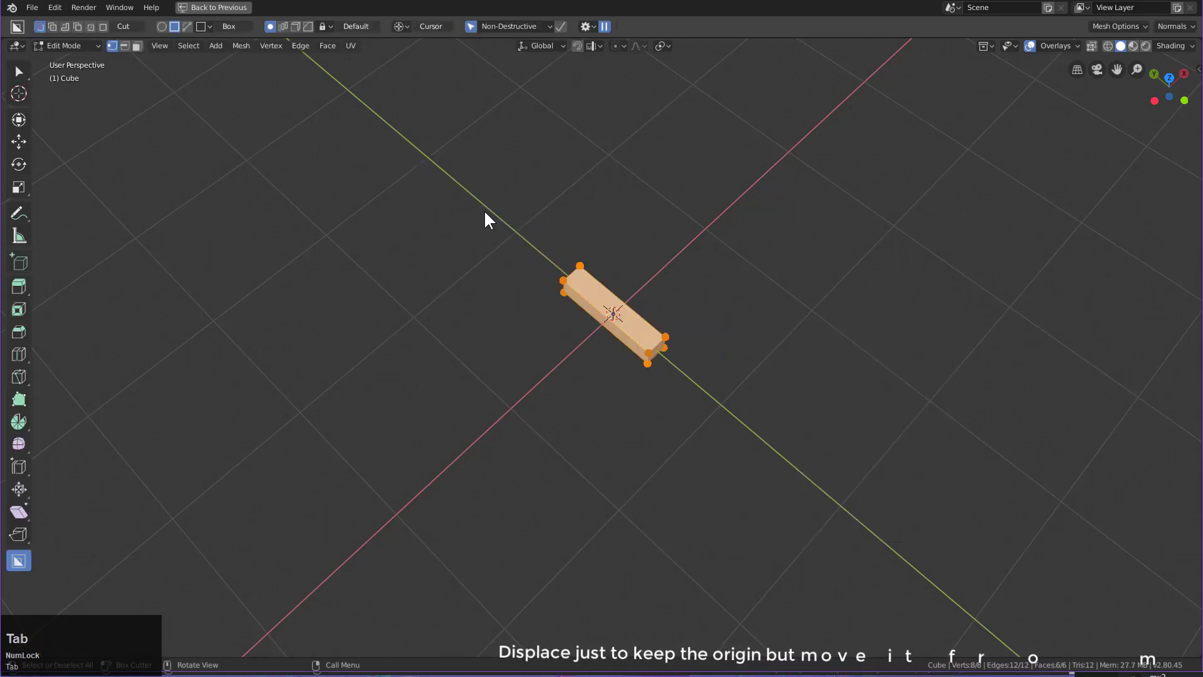
pyautogui.press('Tab')
# Step: Add an Array modifier to the bar with Object Offset enabled
pyautogui.hotkey('ctrl', '`')
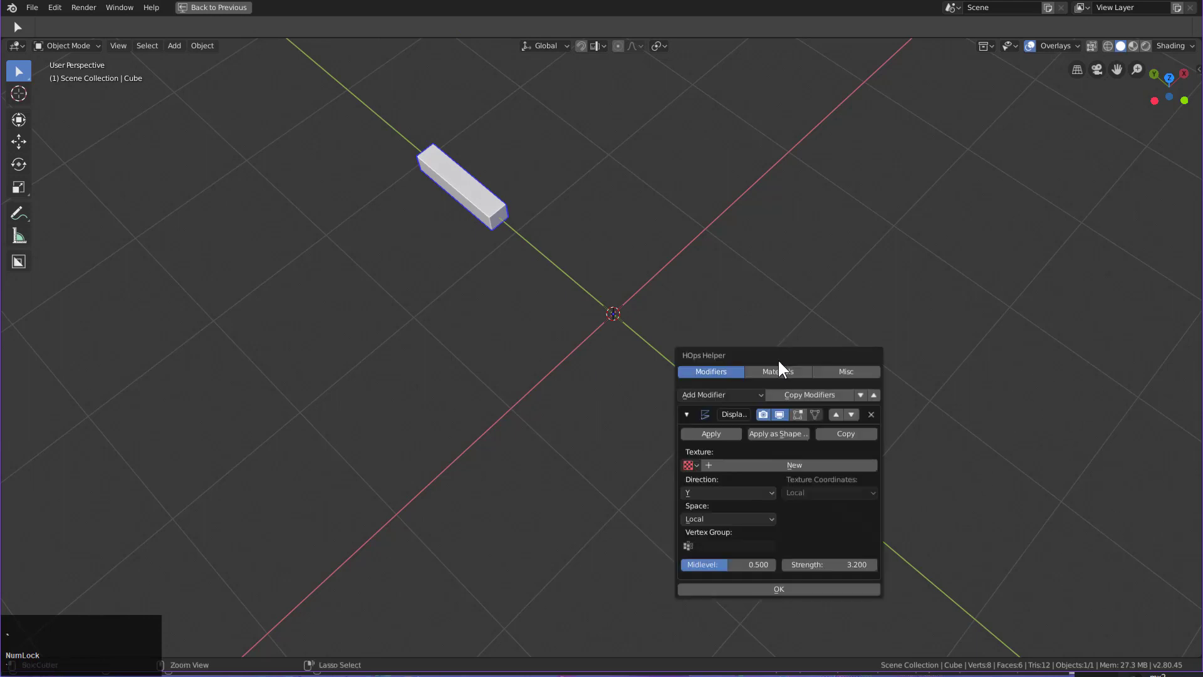
pyautogui.click(689, 415)
pyautogui.click(712, 394)
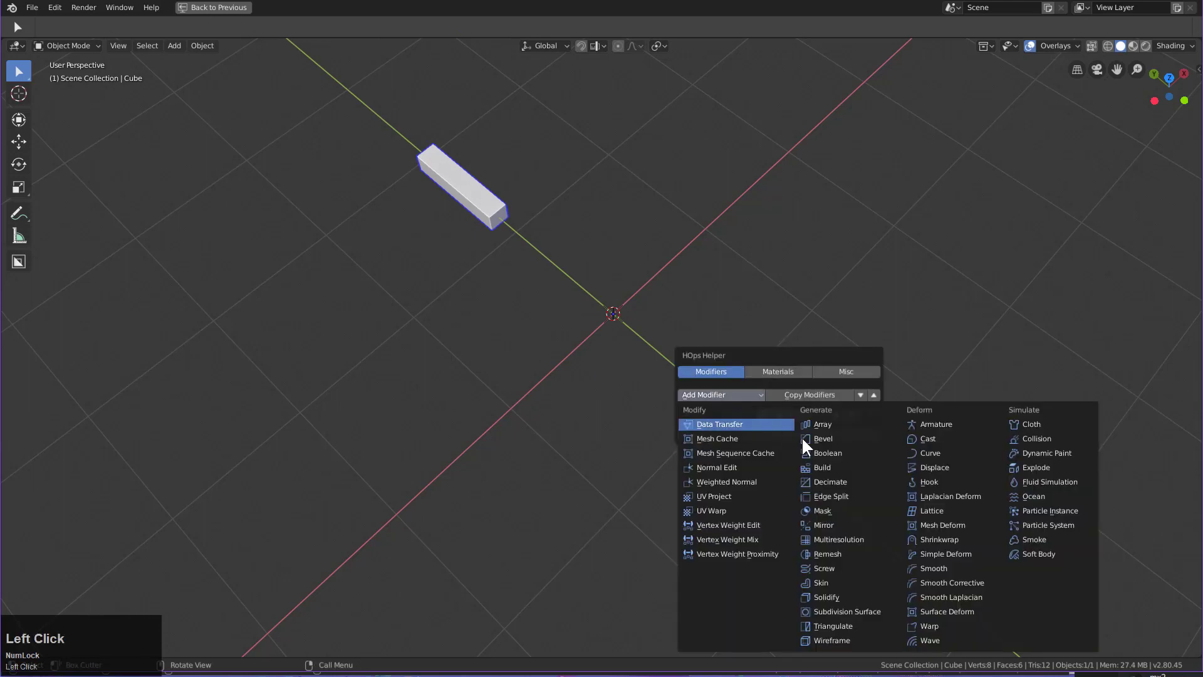
pyautogui.click(828, 424)
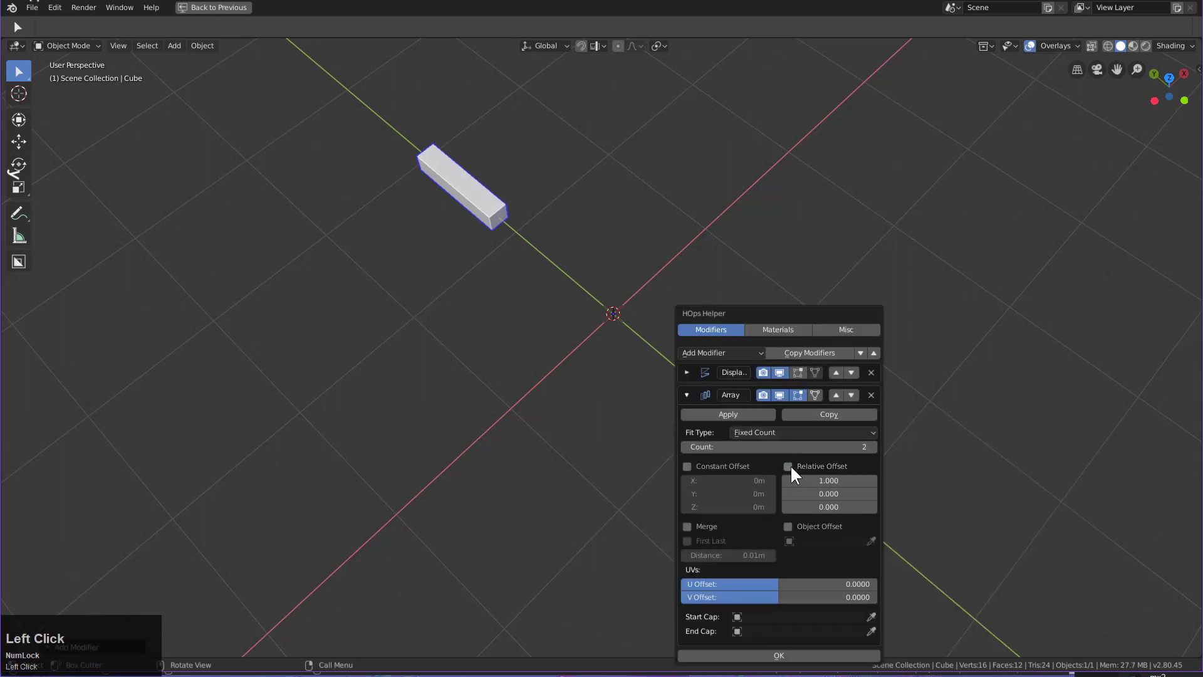
pyautogui.click(785, 525)
# Step: Add a sphere-shaped empty at the origin and scale it down
pyautogui.hotkey('shift', 'a')
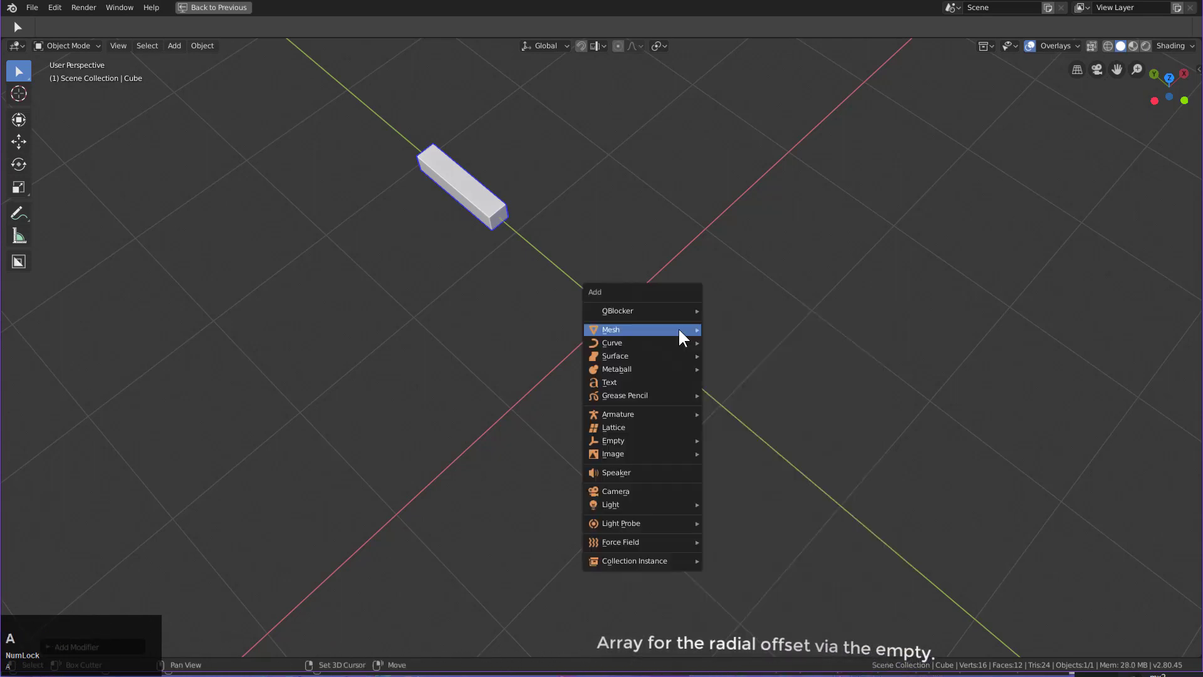
pyautogui.click(675, 441)
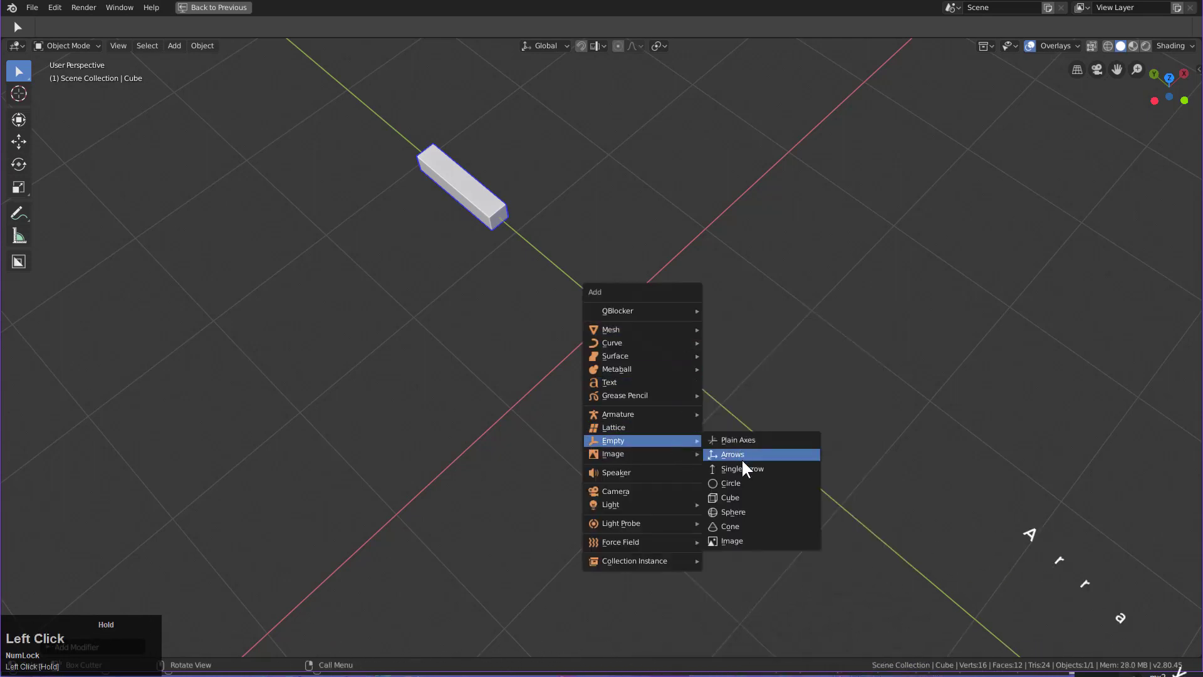
pyautogui.click(744, 521)
pyautogui.rightClick(694, 335)
pyautogui.click(684, 330)
pyautogui.press('s')
pyautogui.click(651, 315)
pyautogui.moveTo(652, 315); pyautogui.dragTo(696, 367, button='middle')
# Step: Add a plane at the origin, inset its face and triangulate the inner face
pyautogui.hotkey('shift', 'a')
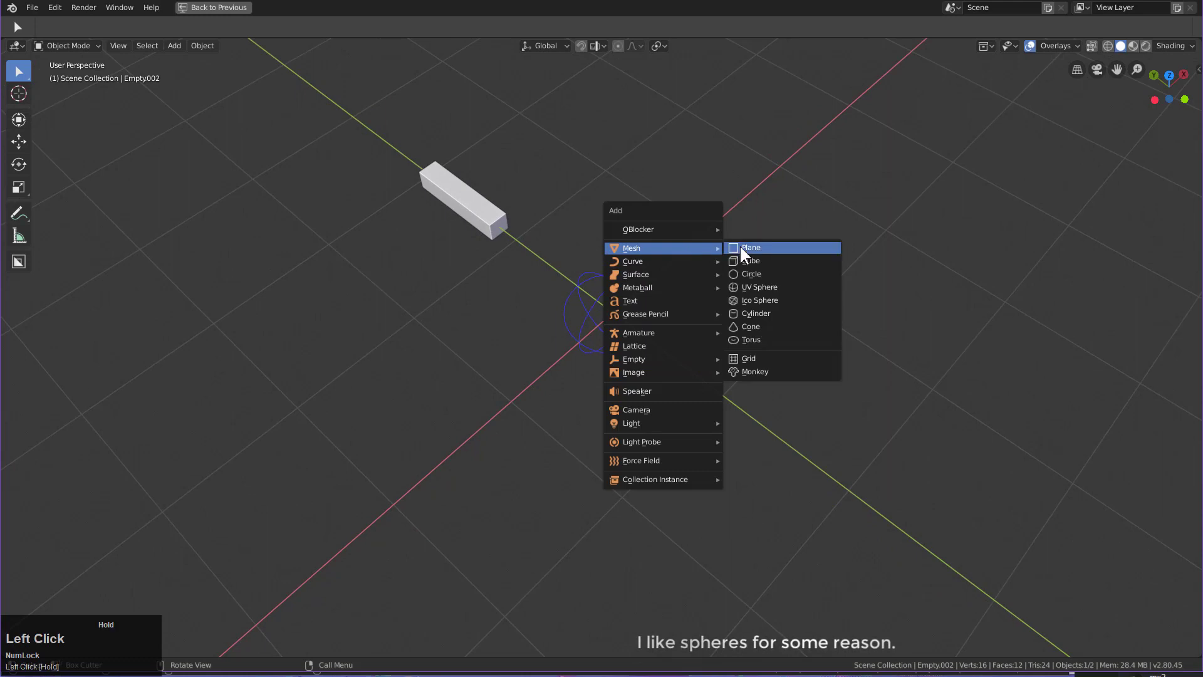
pyautogui.click(744, 247)
pyautogui.press('Tab')
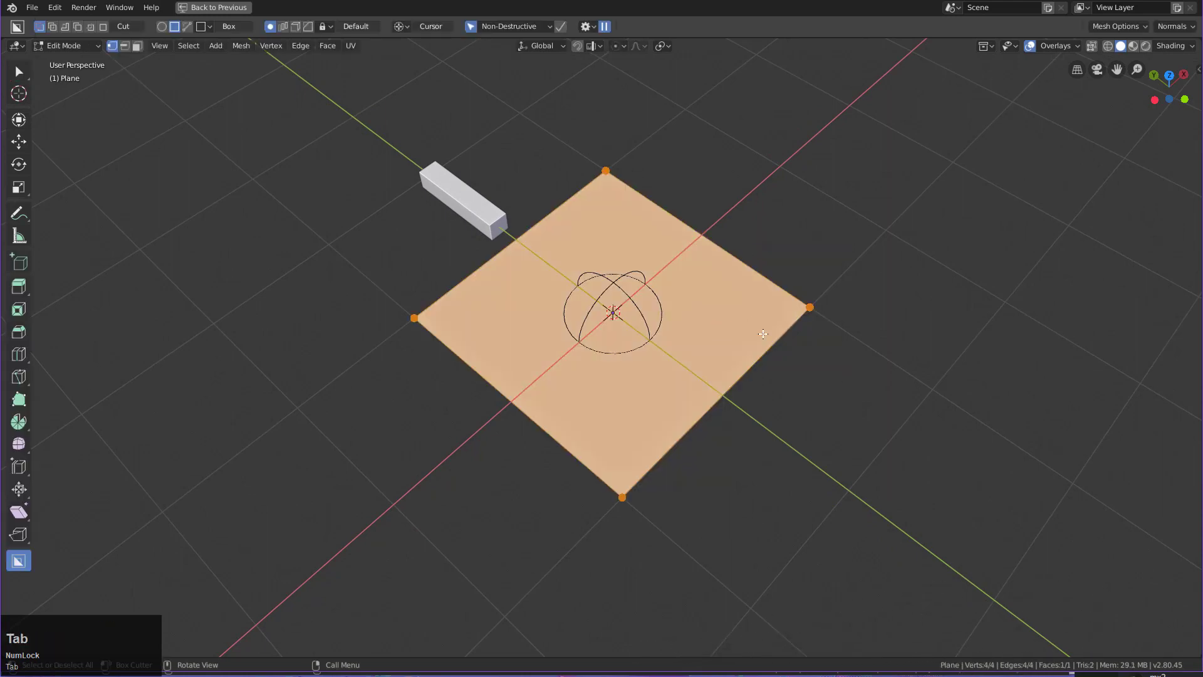
pyautogui.press('i')
pyautogui.click(788, 351)
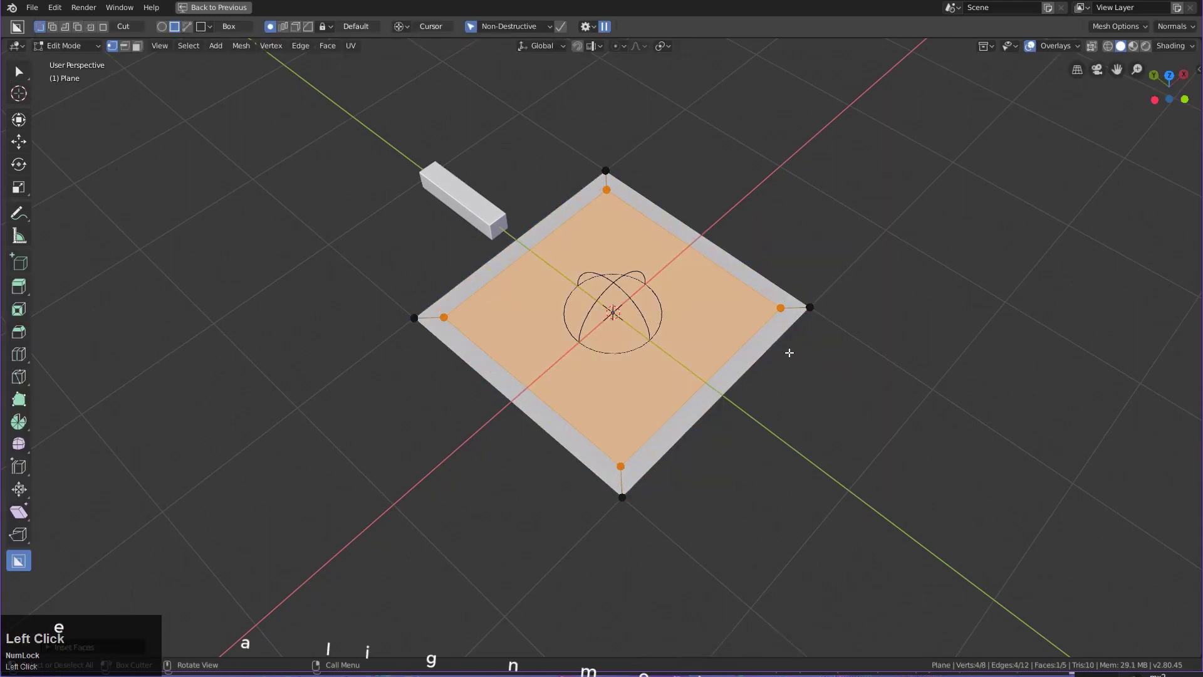
pyautogui.hotkey('ctrl', 't')
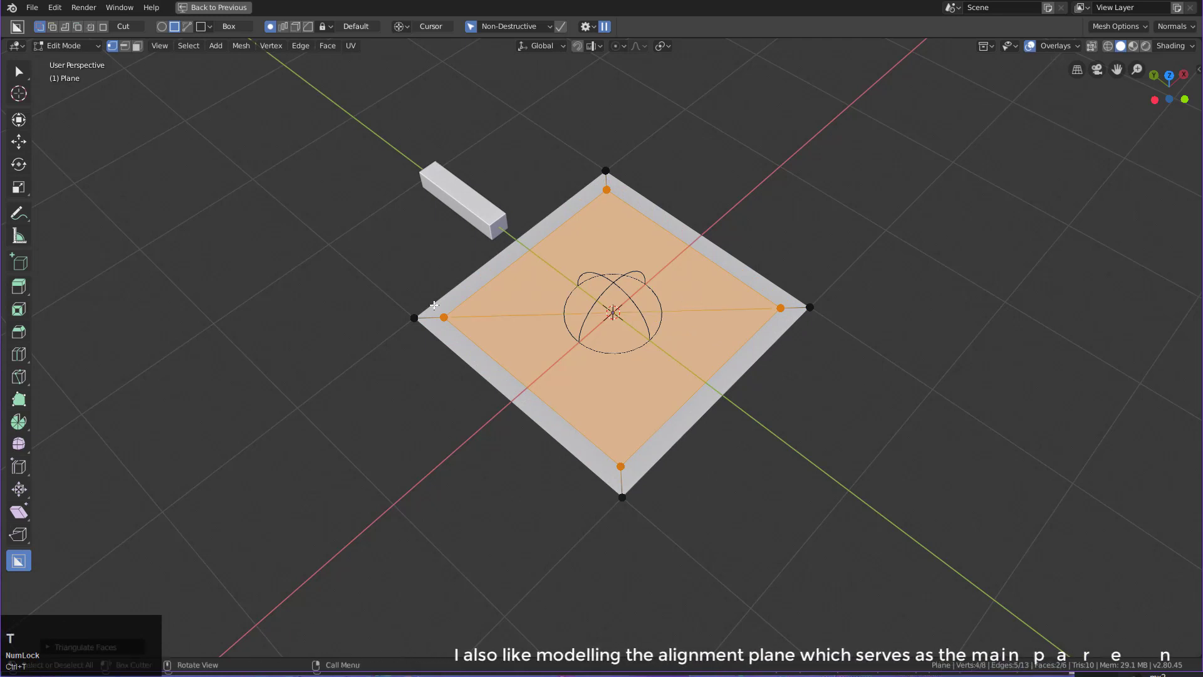
# Step: Switch the plane to wireframe display via the Hard Ops settings
pyautogui.press('Tab')
pyautogui.press('q')
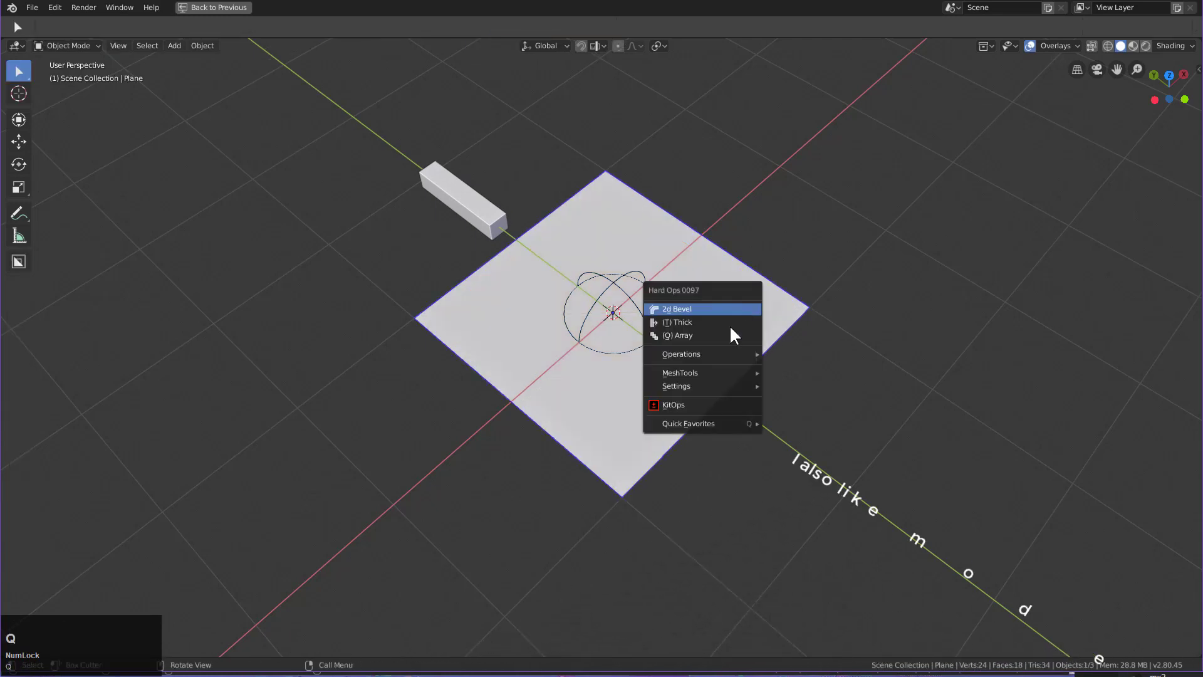
pyautogui.moveTo(678, 386)
pyautogui.click(795, 379)
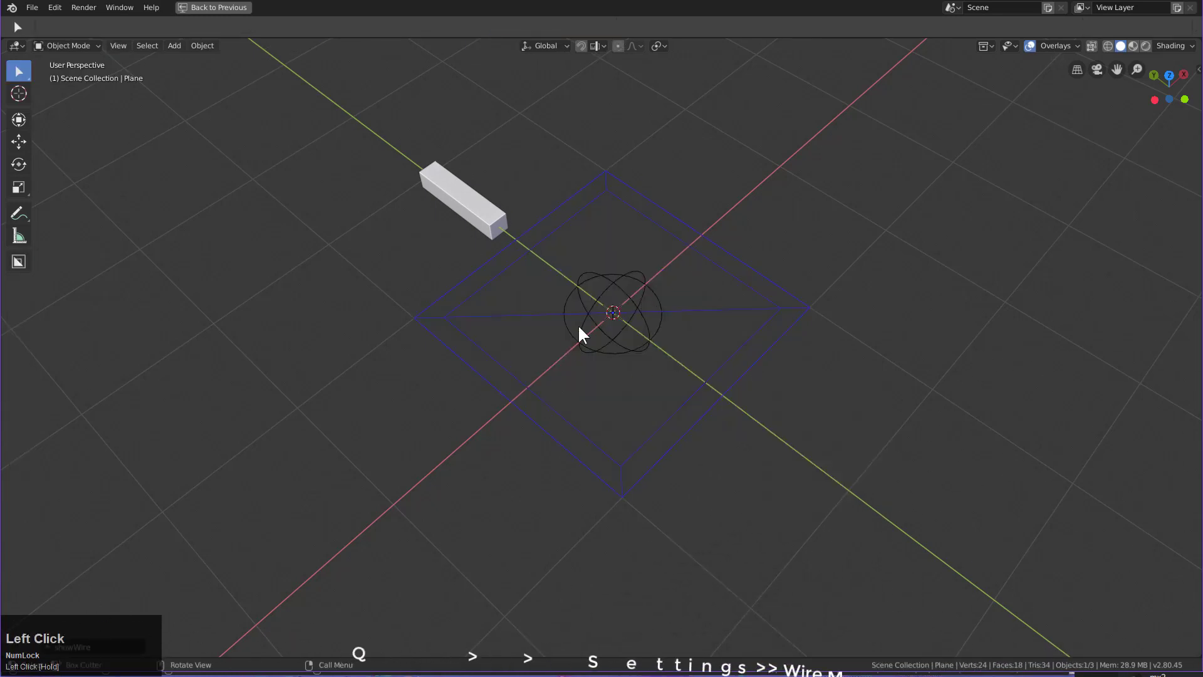
pyautogui.moveTo(607, 309); pyautogui.dragTo(698, 319, button='middle')
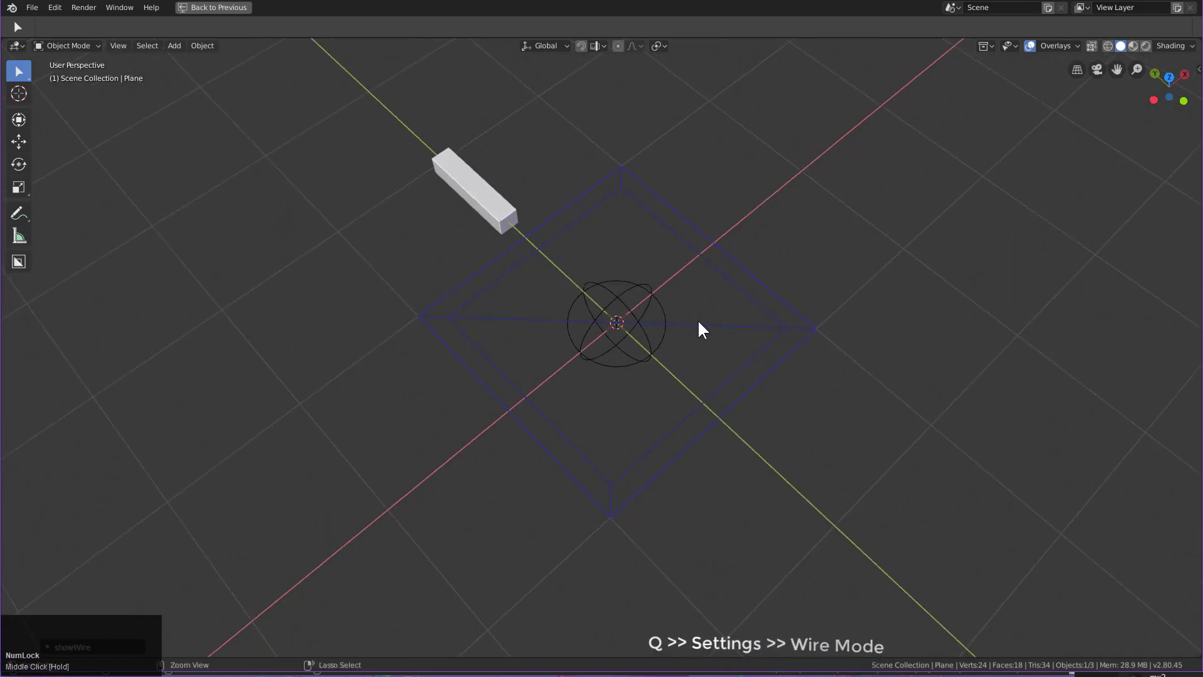
# Step: Give the plane a hidden Array modifier with count 6
pyautogui.hotkey('ctrl', '`')
pyautogui.click(652, 349)
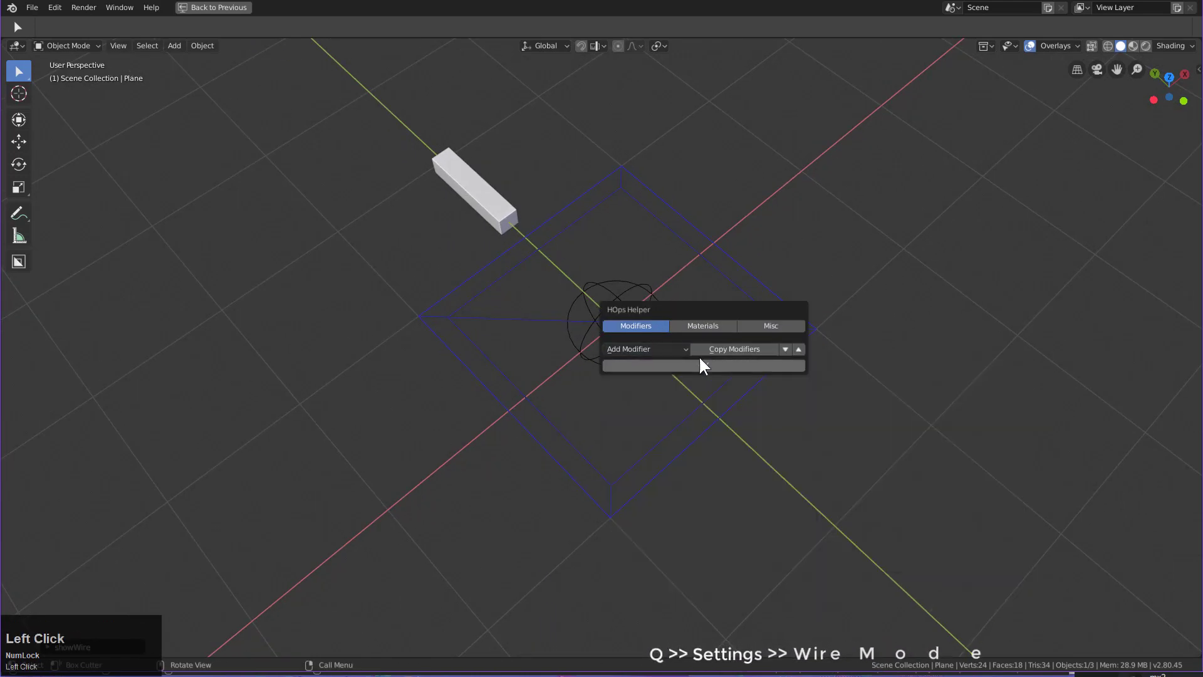
pyautogui.click(673, 352)
pyautogui.click(733, 379)
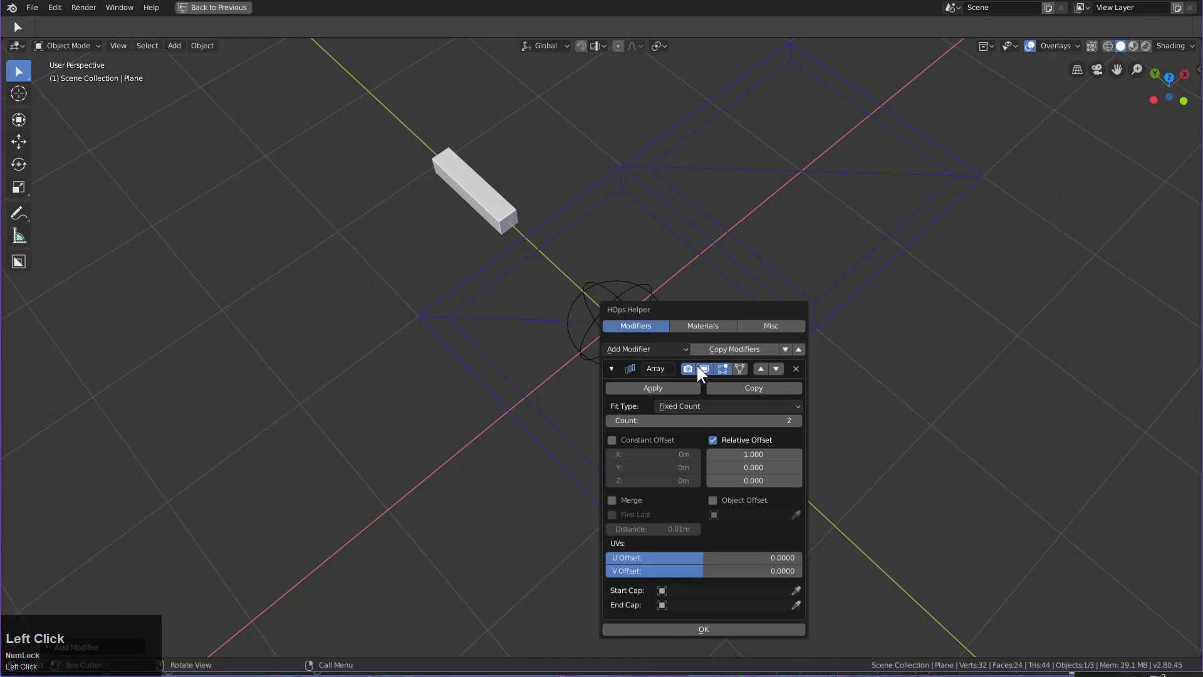
pyautogui.moveTo(689, 369); pyautogui.dragTo(742, 368)
pyautogui.moveTo(798, 421); pyautogui.dragTo(739, 407)
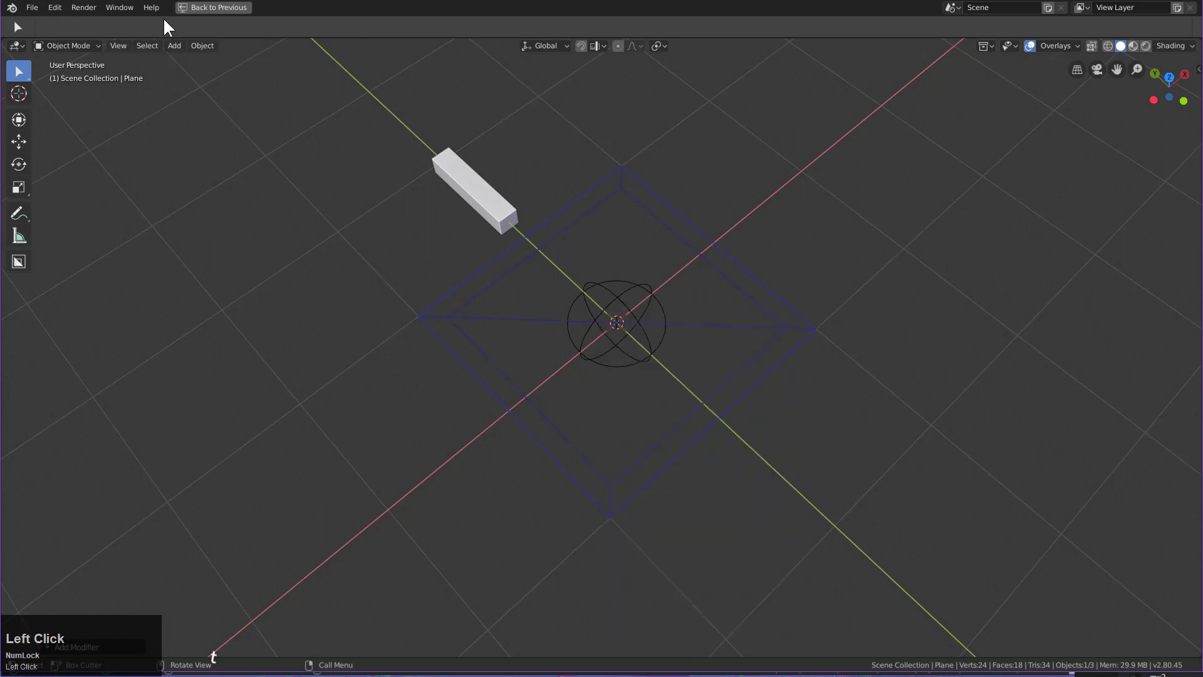
# Step: Turn off the array's Relative Offset and copy the Count data path
pyautogui.click(203, 12)
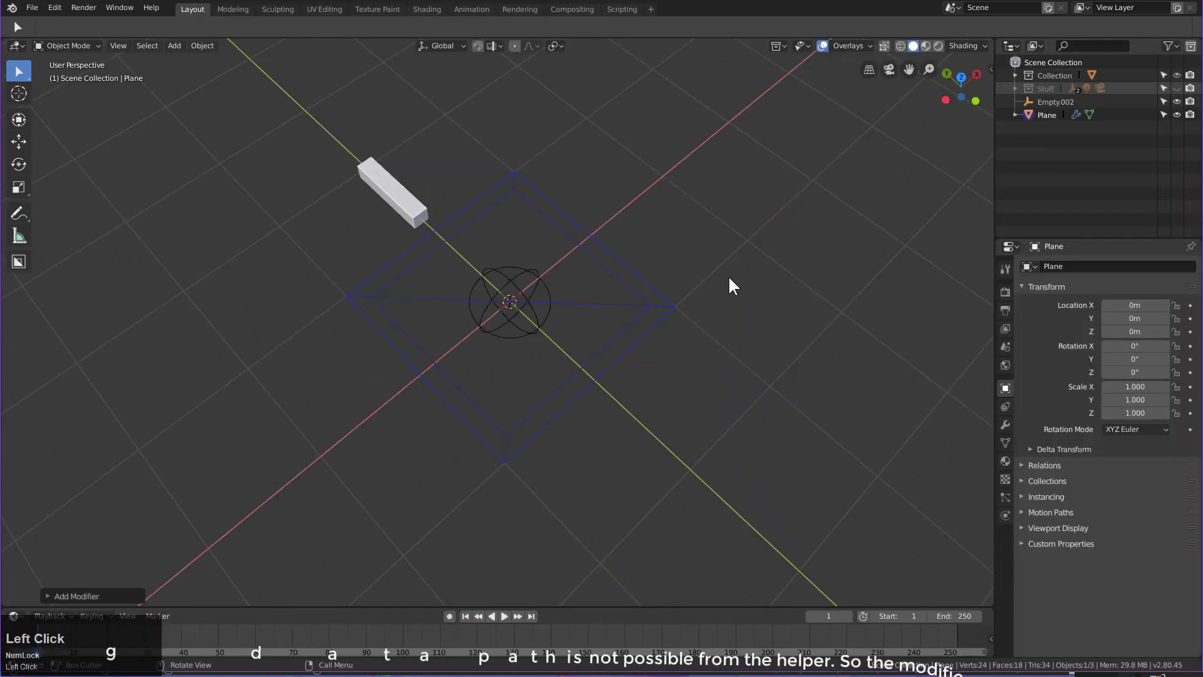
pyautogui.click(1005, 424)
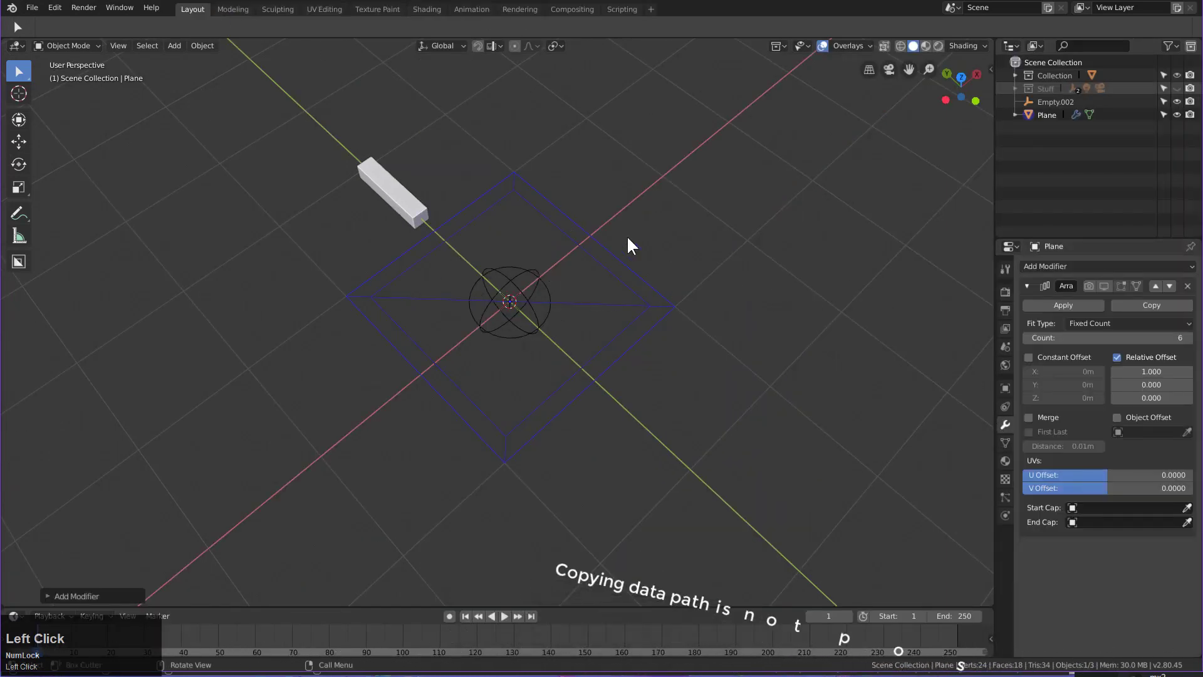
pyautogui.click(1117, 358)
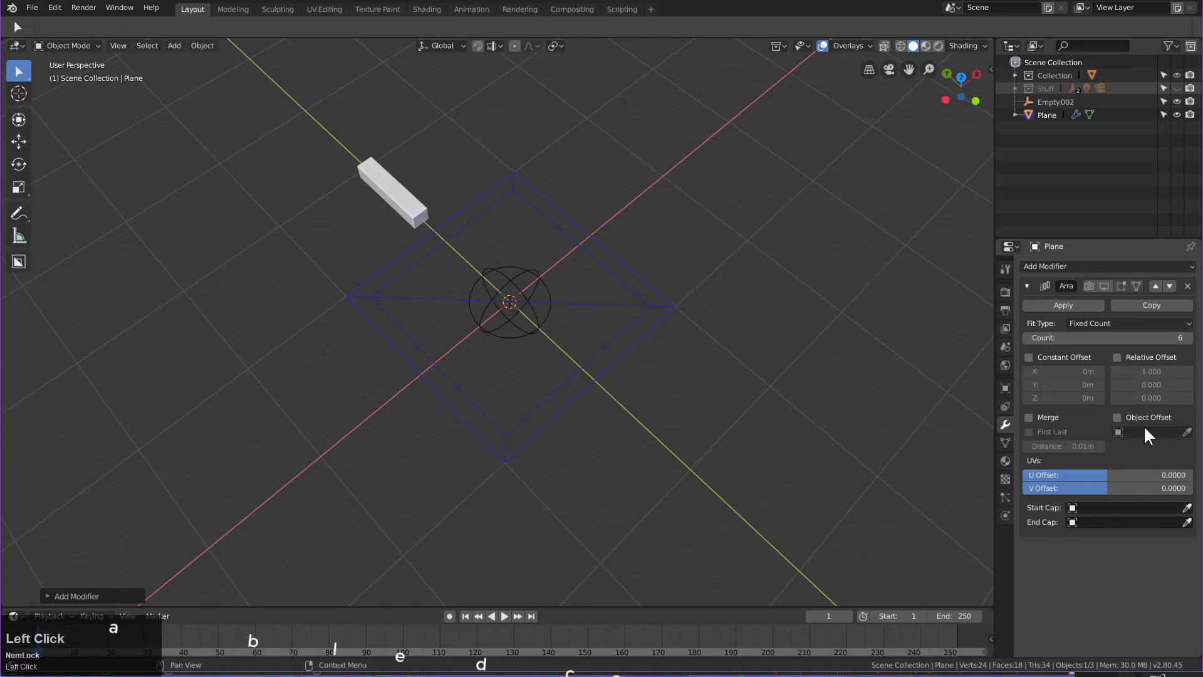
pyautogui.rightClick(1091, 338)
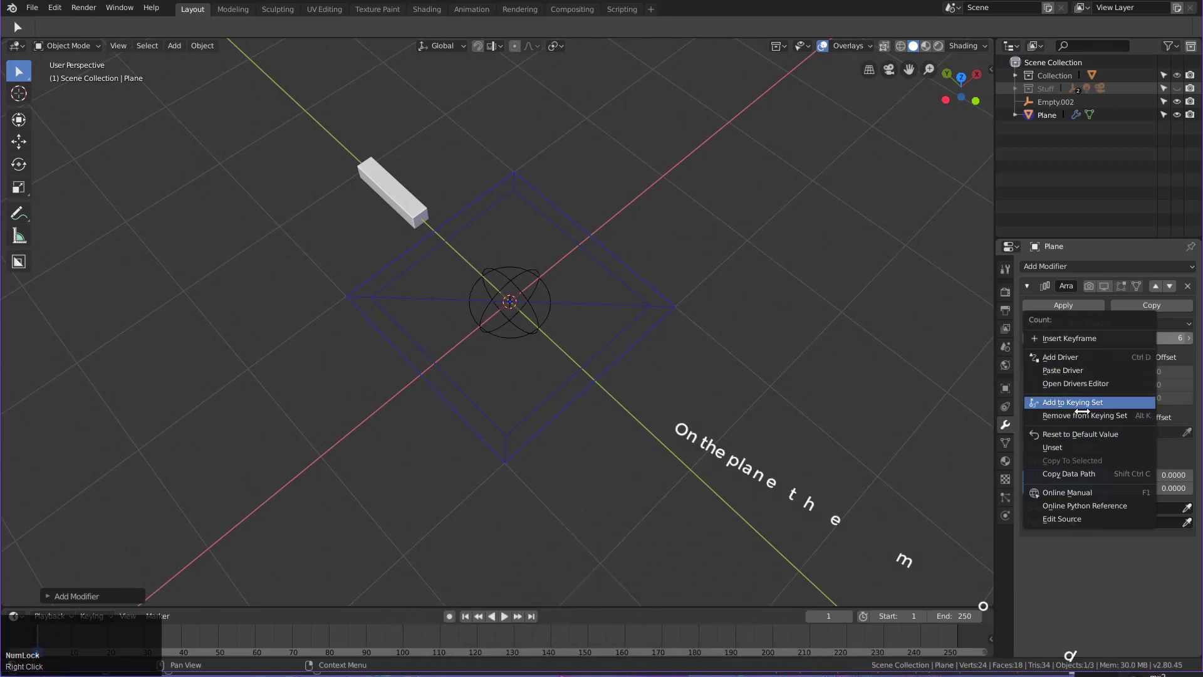
pyautogui.click(1086, 473)
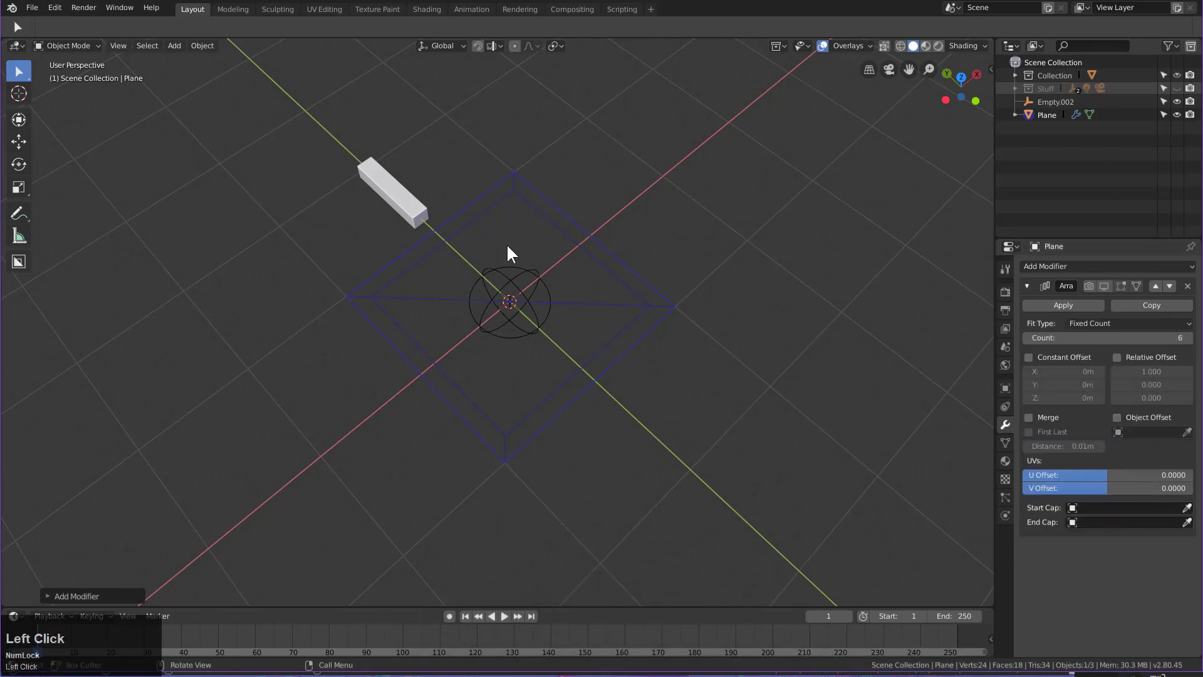
# Step: Set Empty.002 as the object offset of the bar's Array modifier
pyautogui.click(401, 195)
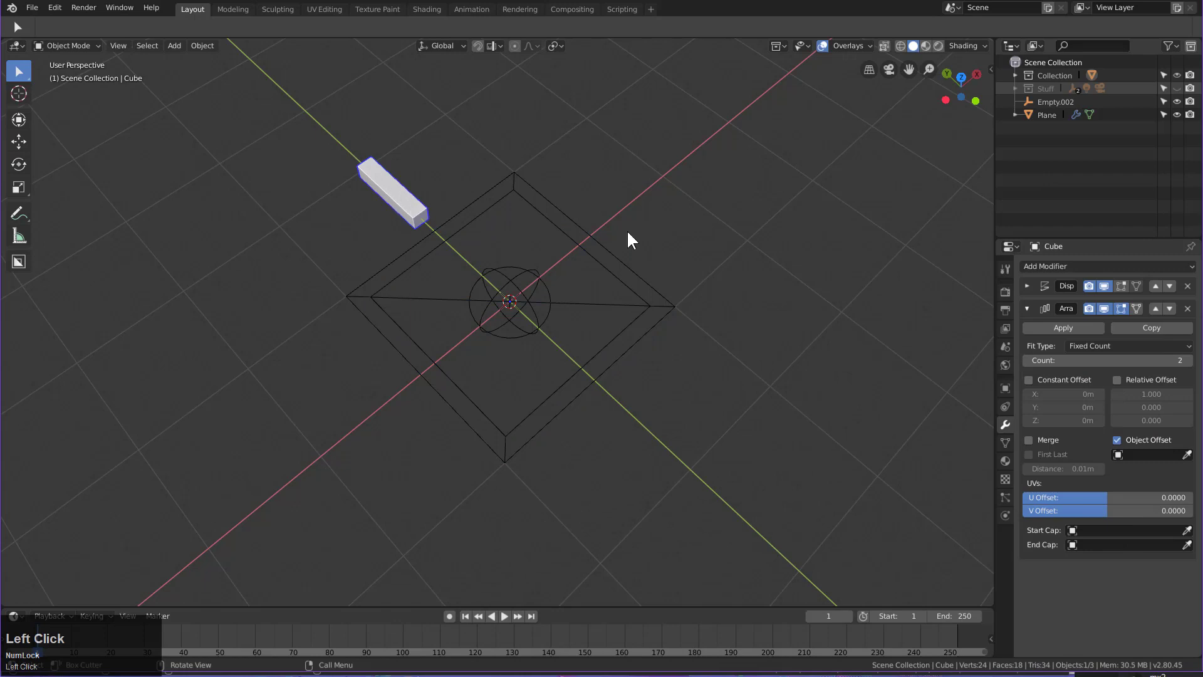
pyautogui.click(1155, 455)
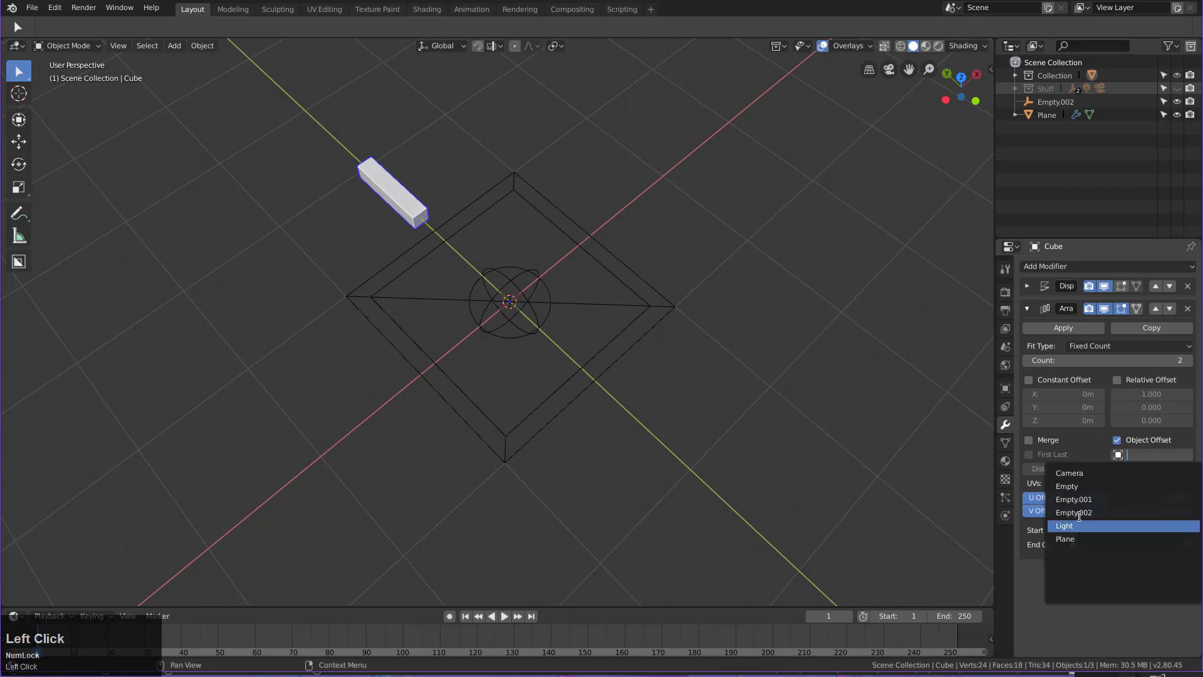
pyautogui.click(1081, 513)
# Step: Start a Z rotation of the empty, cancel it, and reselect the bar
pyautogui.click(542, 297)
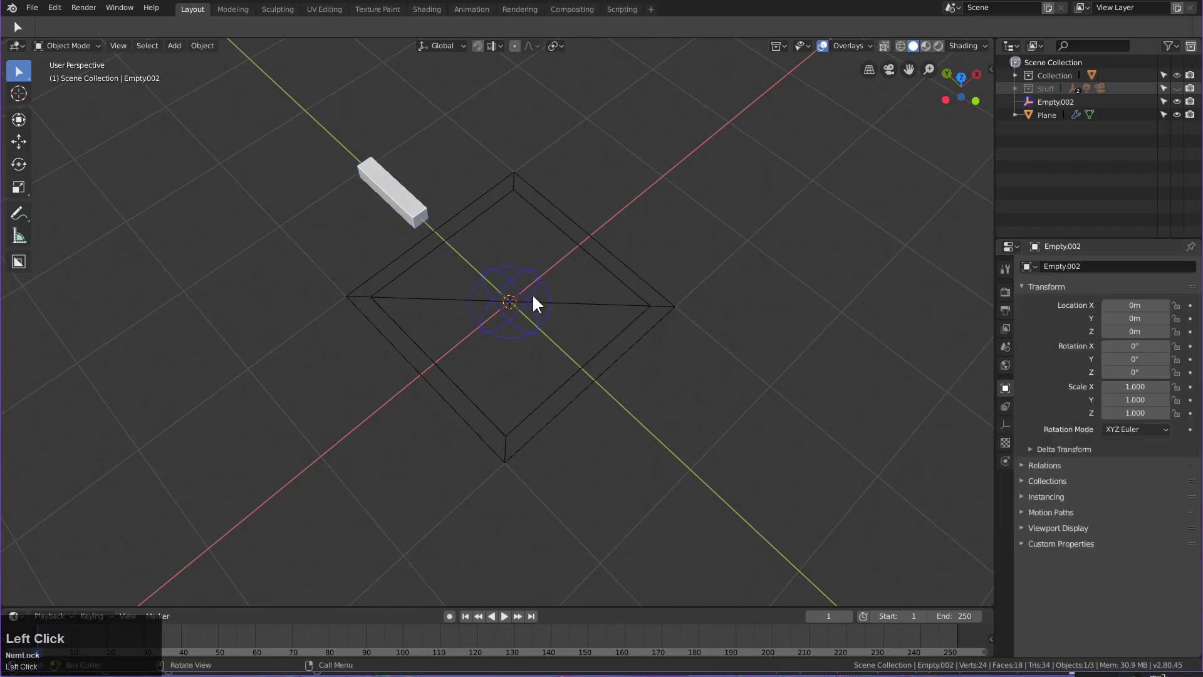
pyautogui.press('r')
pyautogui.press('z')
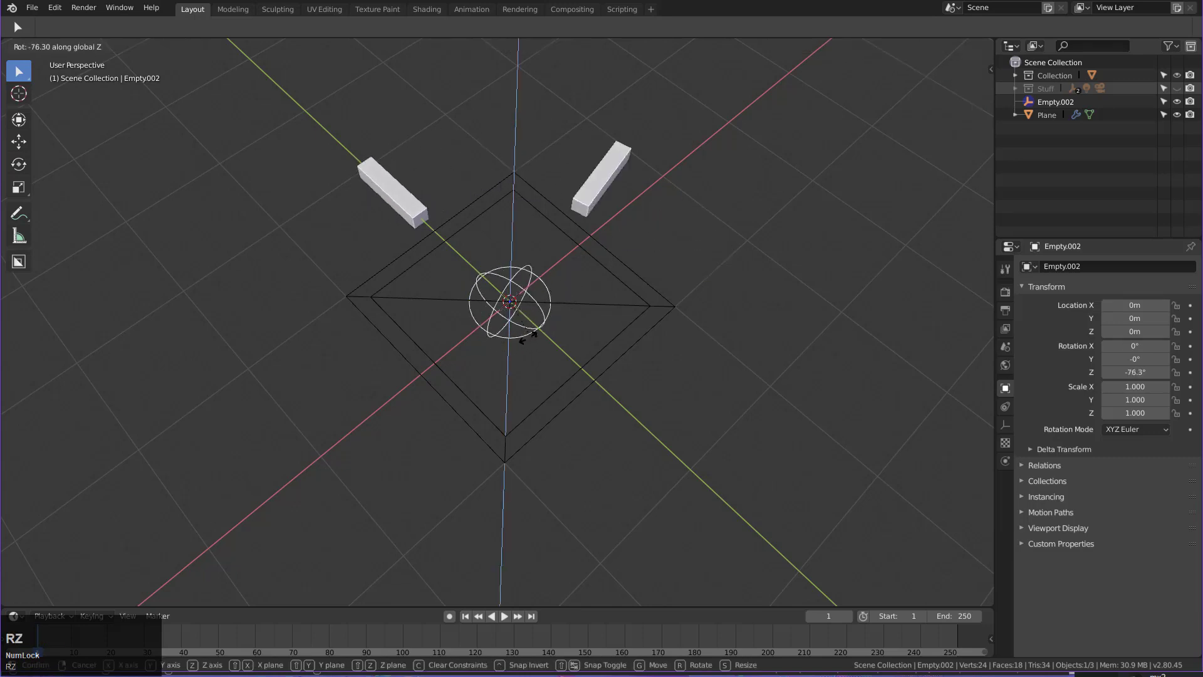
pyautogui.press('Escape')
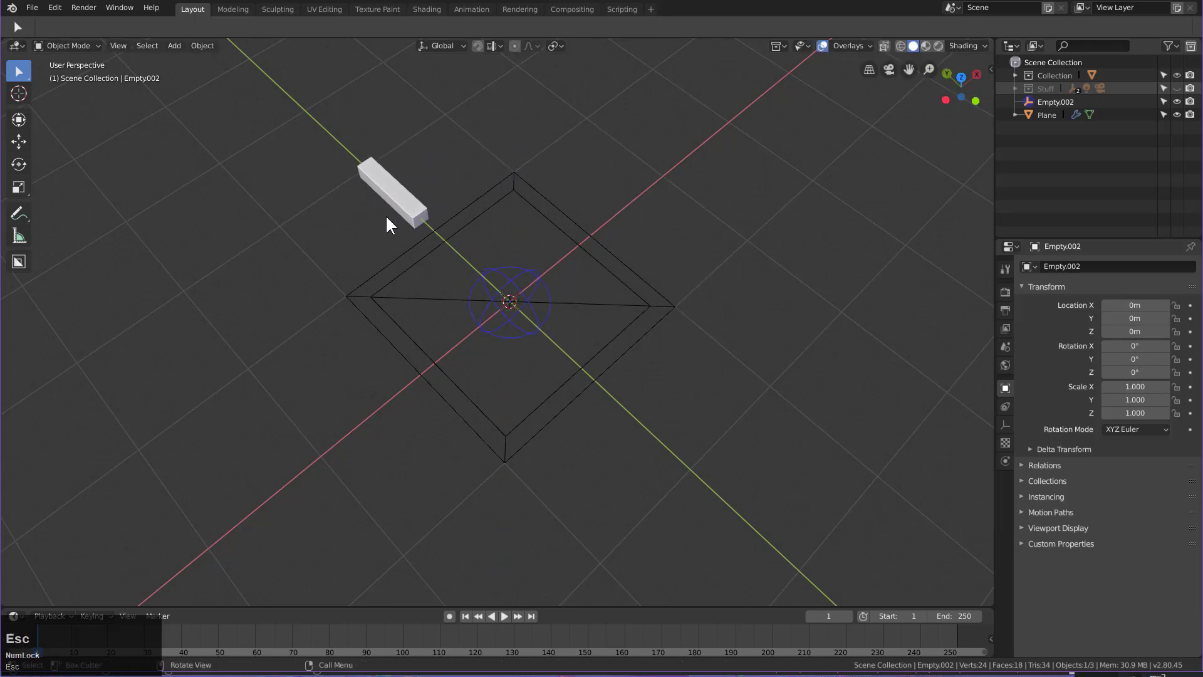
pyautogui.click(414, 199)
# Step: Add a driver to the bar's array count with a single-property variable named count
pyautogui.rightClick(1071, 360)
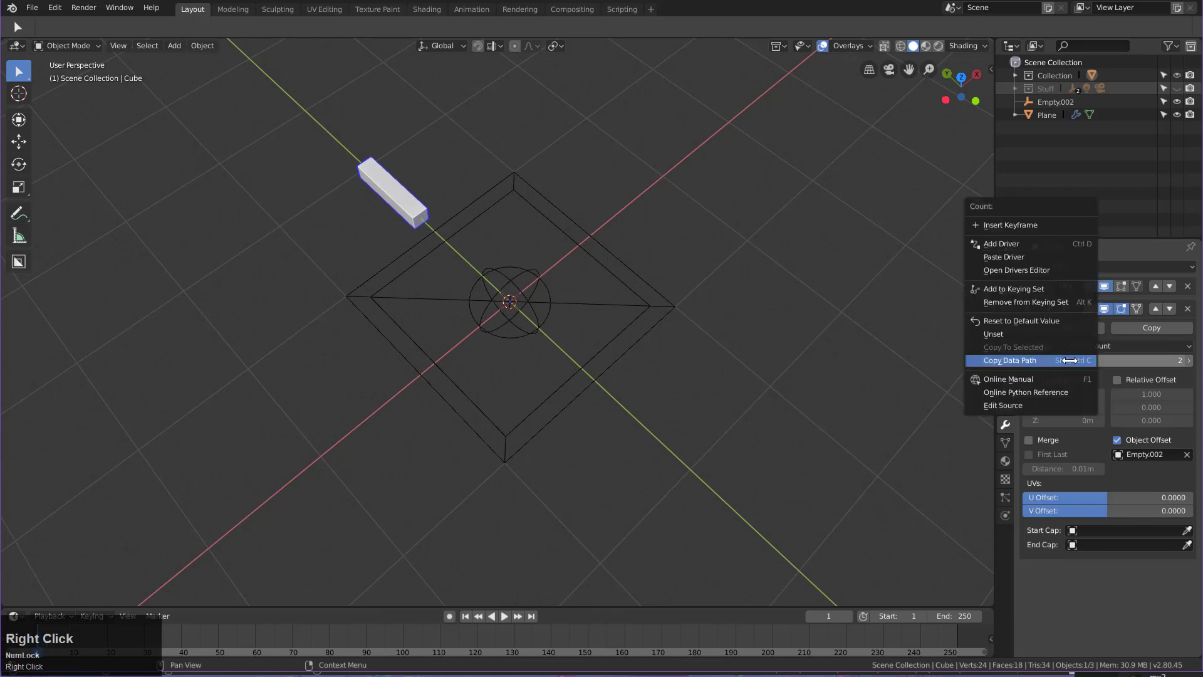
pyautogui.click(1016, 245)
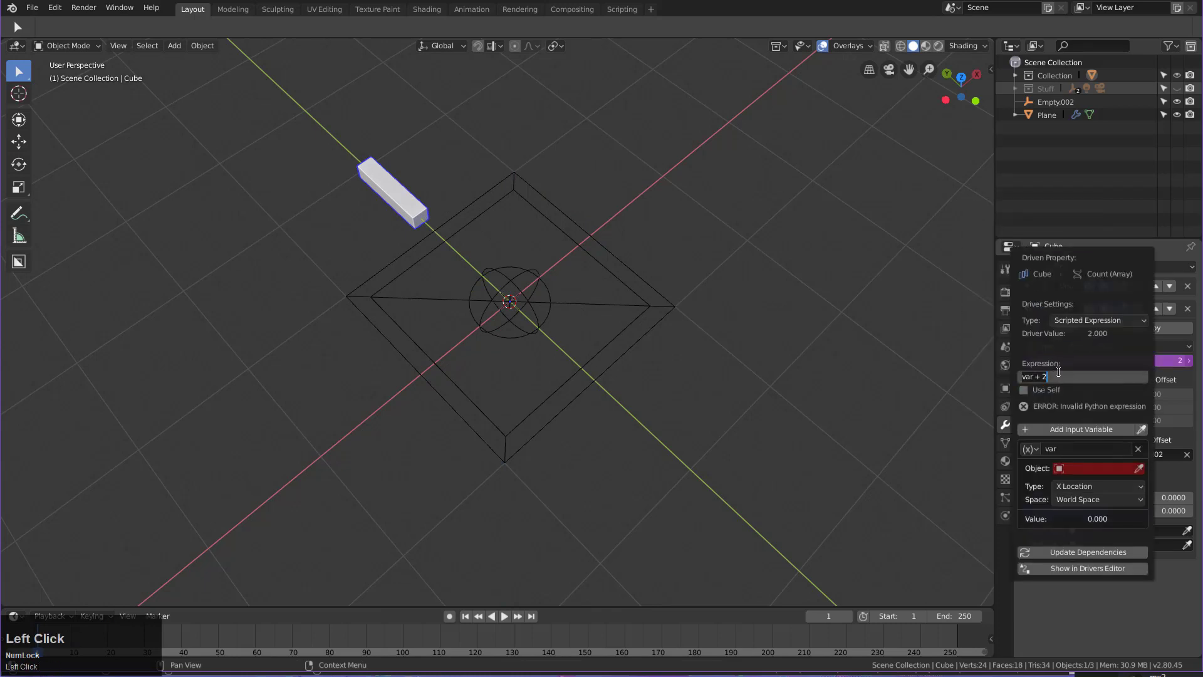
pyautogui.press('Return')
pyautogui.click(1031, 450)
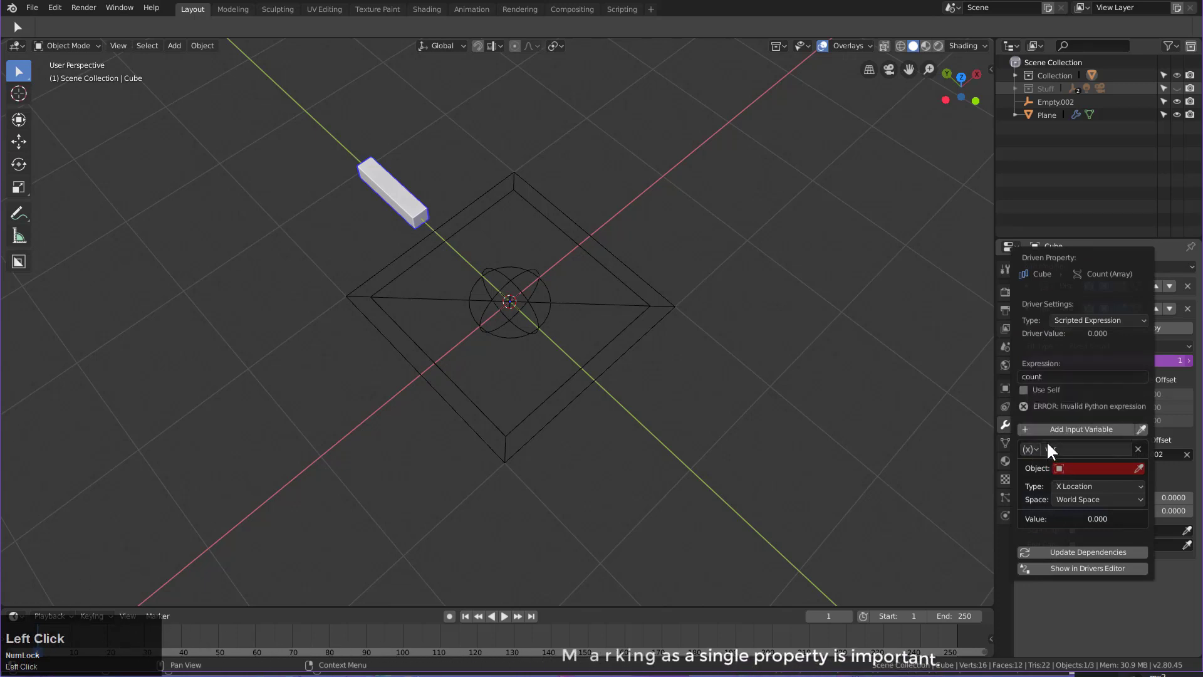
pyautogui.click(1044, 432)
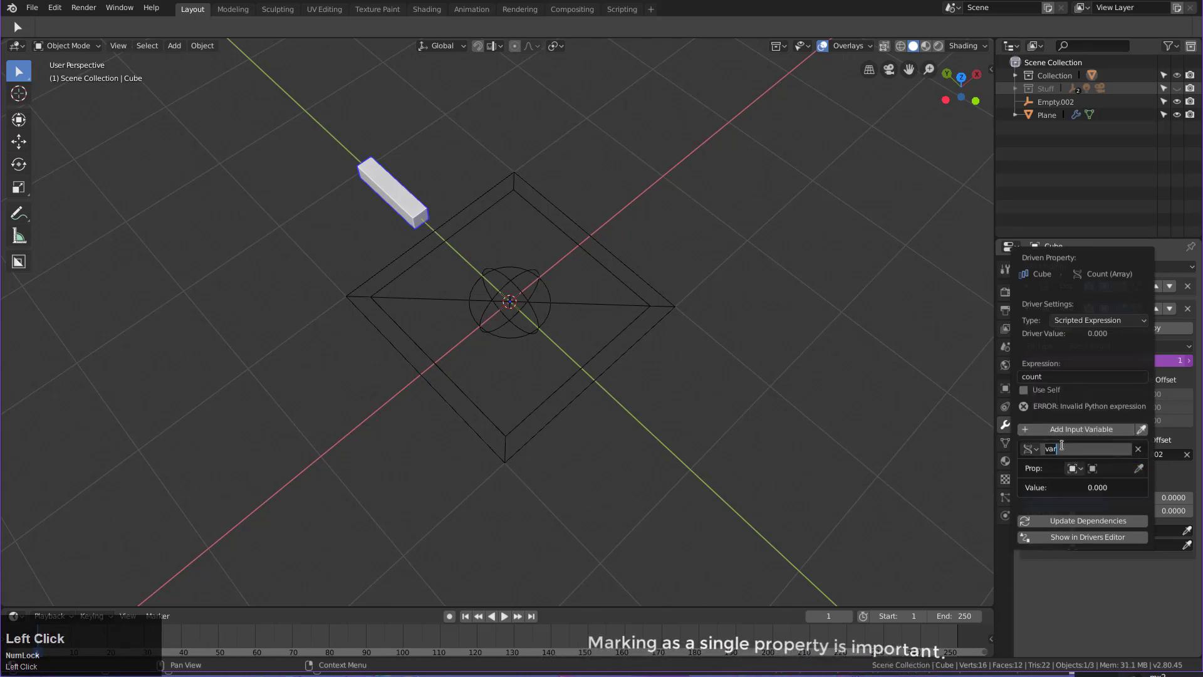
pyautogui.write('count')
pyautogui.press('Return')
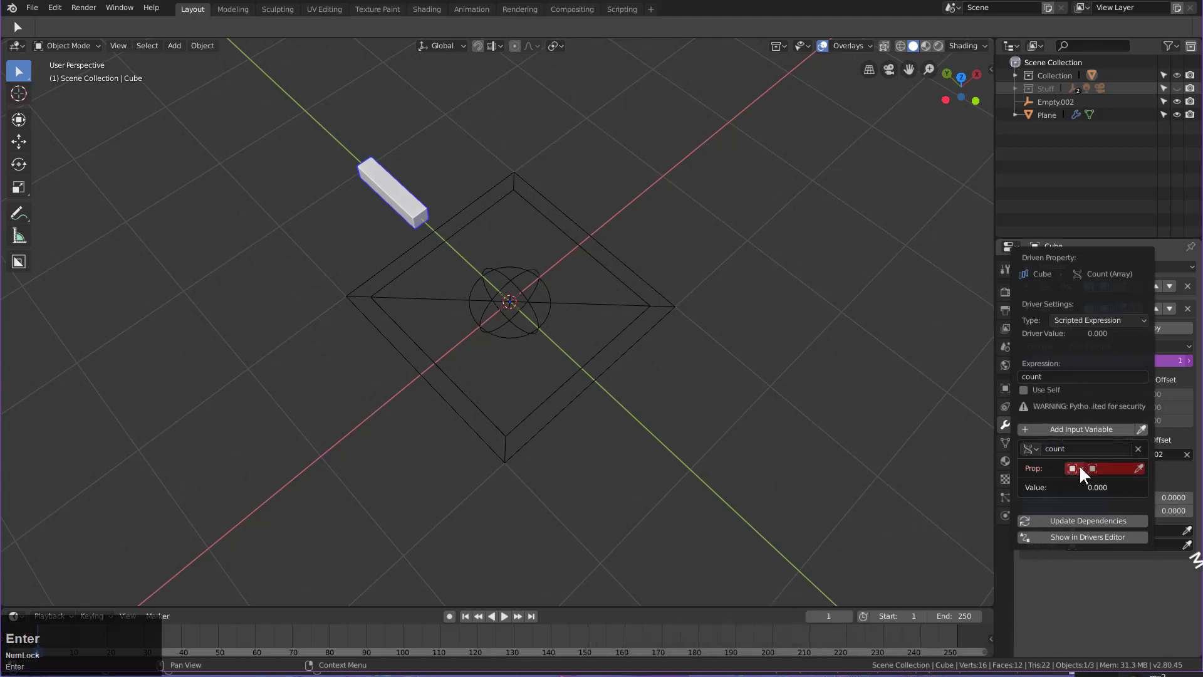
# Step: Point the variable at Plane with the pasted count path so the driver reads 6
pyautogui.click(1079, 464)
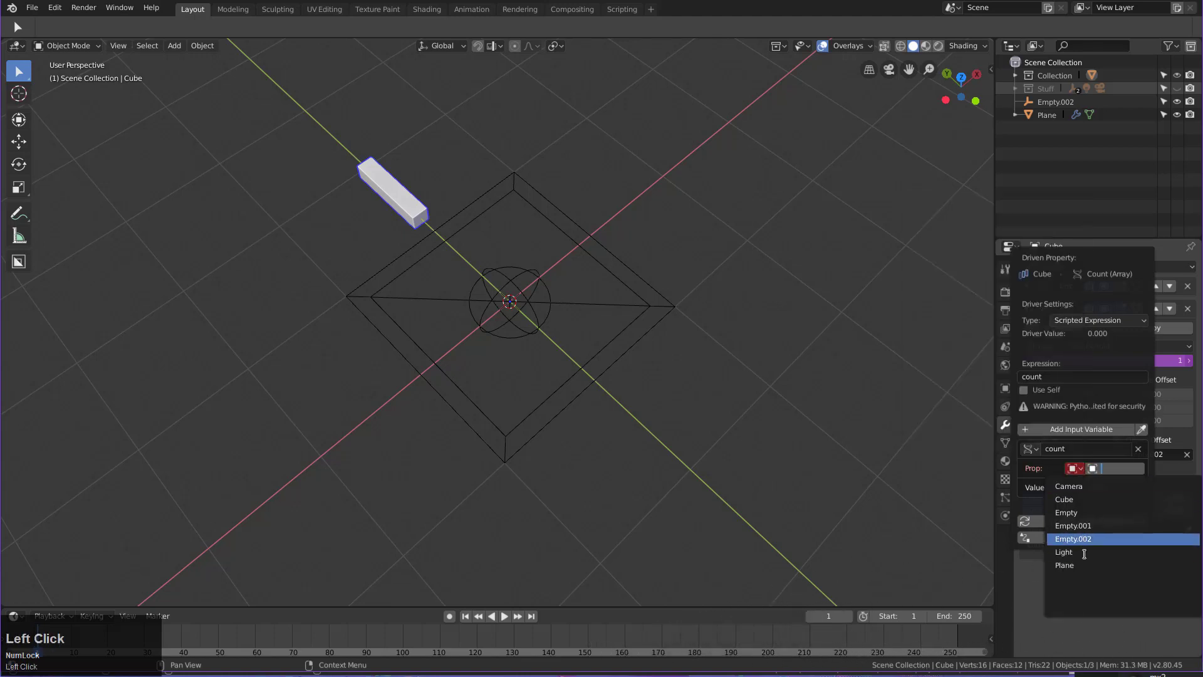
pyautogui.click(1081, 565)
pyautogui.click(1081, 486)
pyautogui.hotkey('ctrl', 'v')
pyautogui.press('Return')
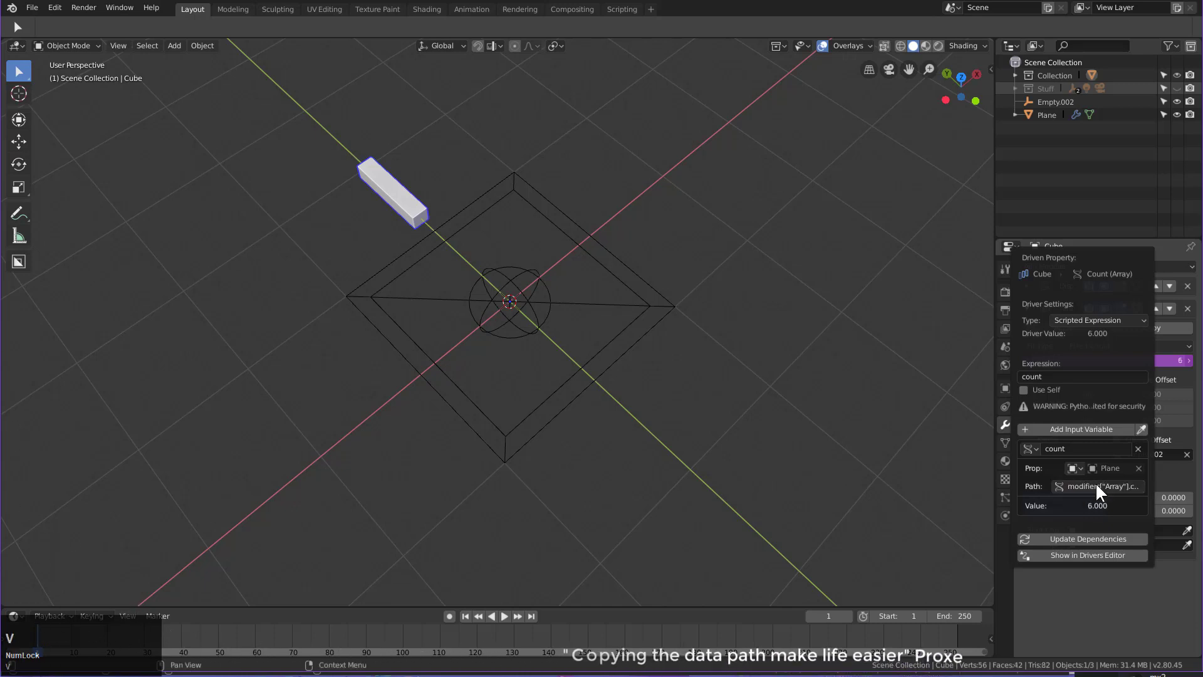
pyautogui.click(1077, 540)
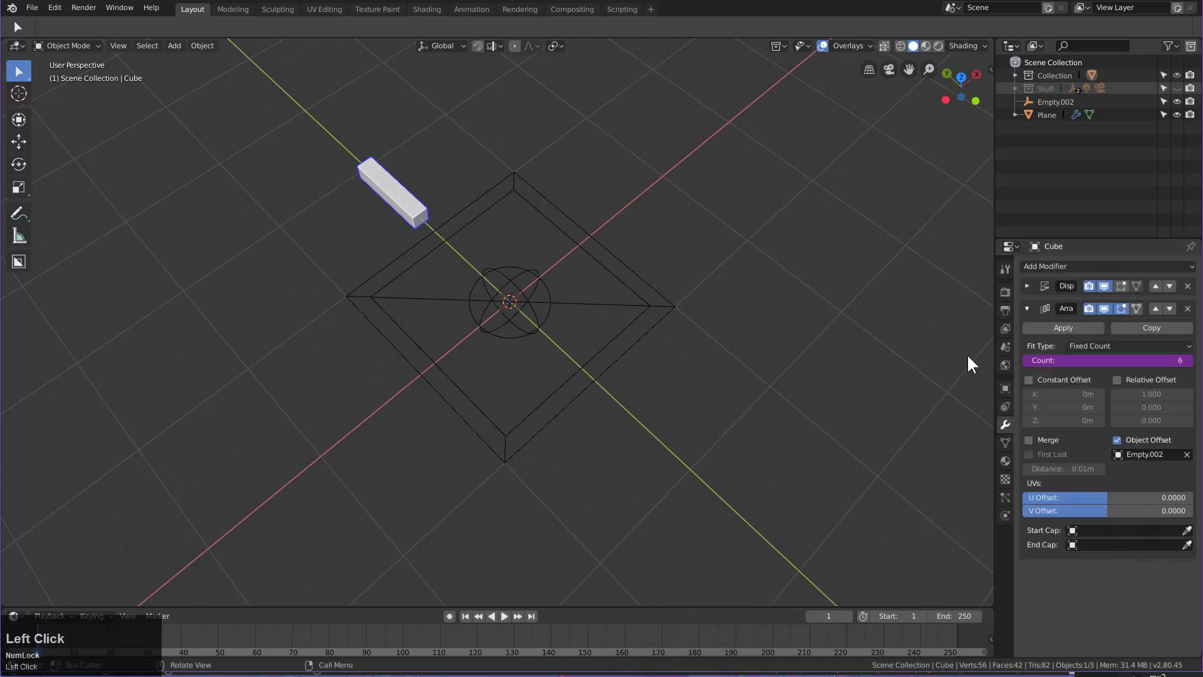
# Step: Paste the driver onto Empty.002's Z rotation and bring it into the Drivers Editor
pyautogui.click(518, 283)
pyautogui.rightClick(1126, 373)
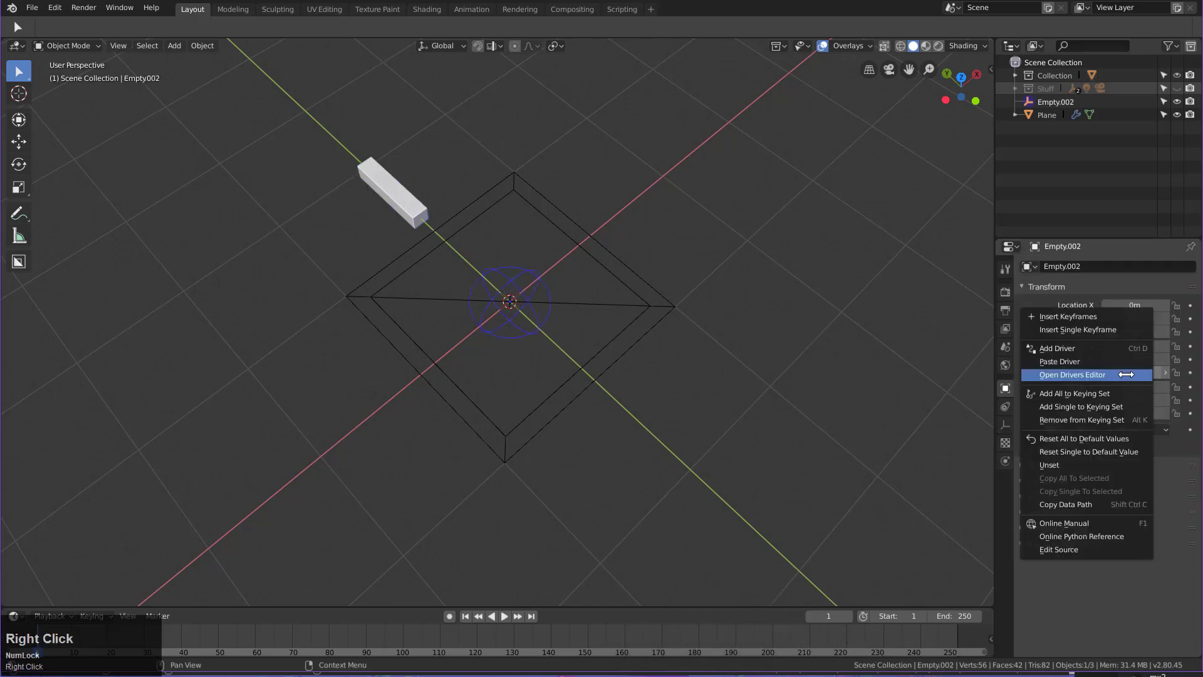
pyautogui.click(1094, 365)
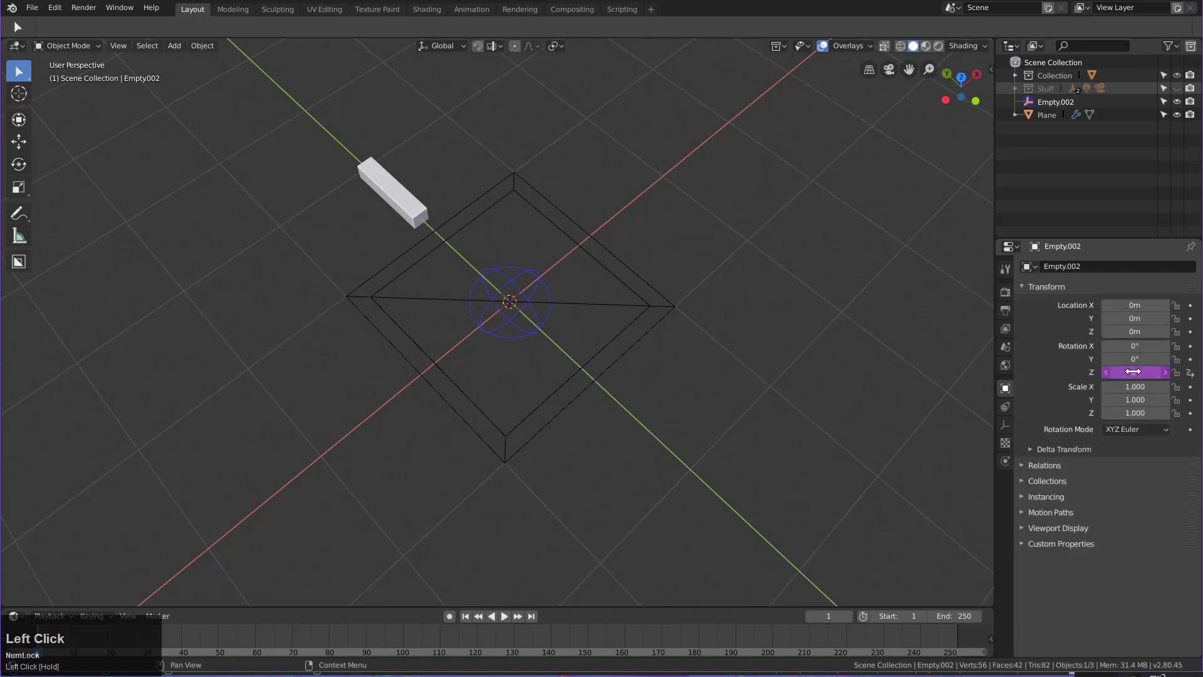
pyautogui.rightClick(1134, 372)
pyautogui.click(1081, 397)
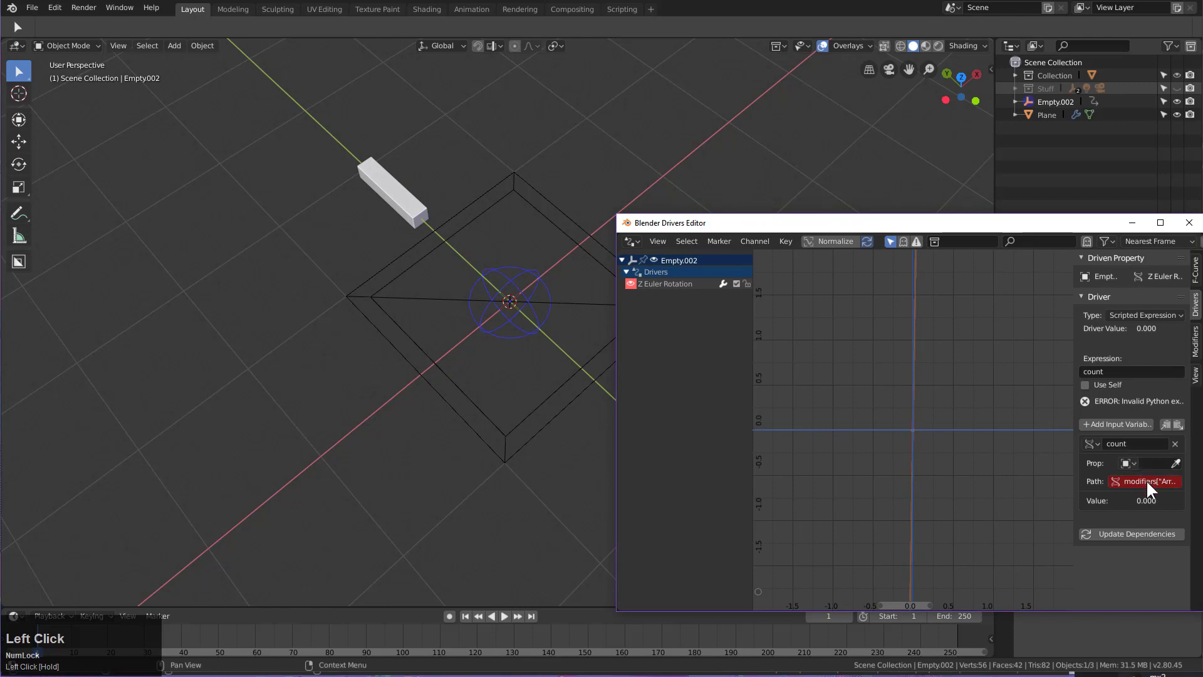
# Step: Set the Z rotation driver's object to Plane and its expression to radians(360/count)
pyautogui.click(1155, 461)
pyautogui.click(1088, 555)
pyautogui.write('radians(')
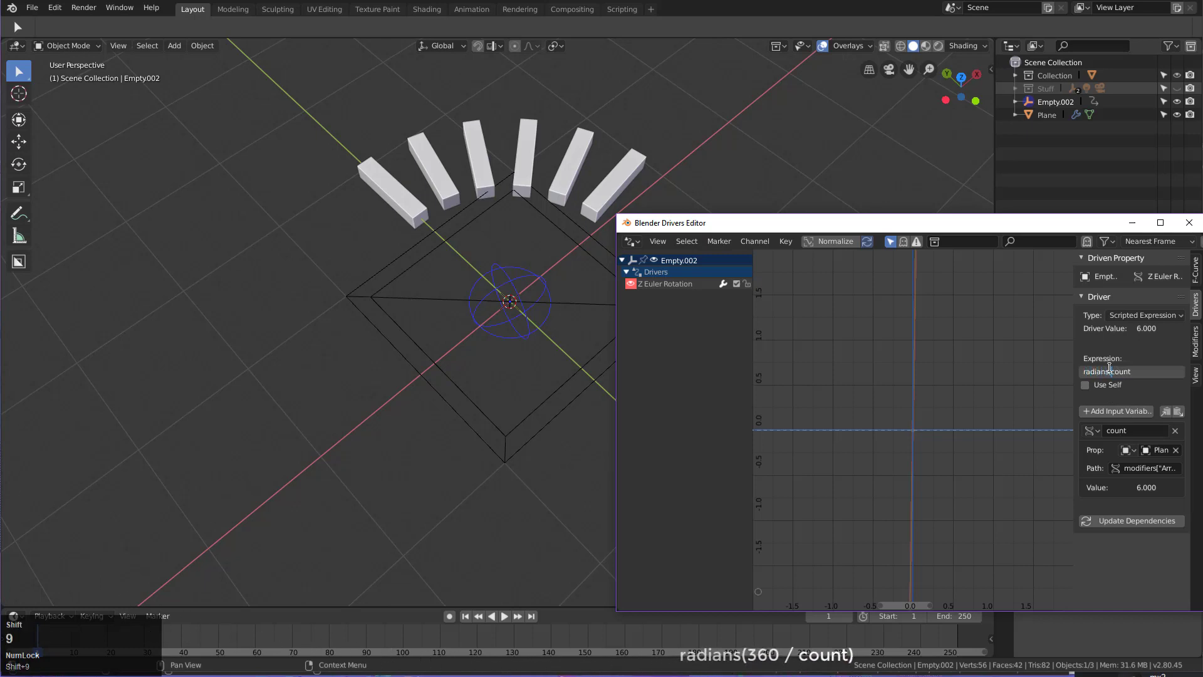
pyautogui.press('End')
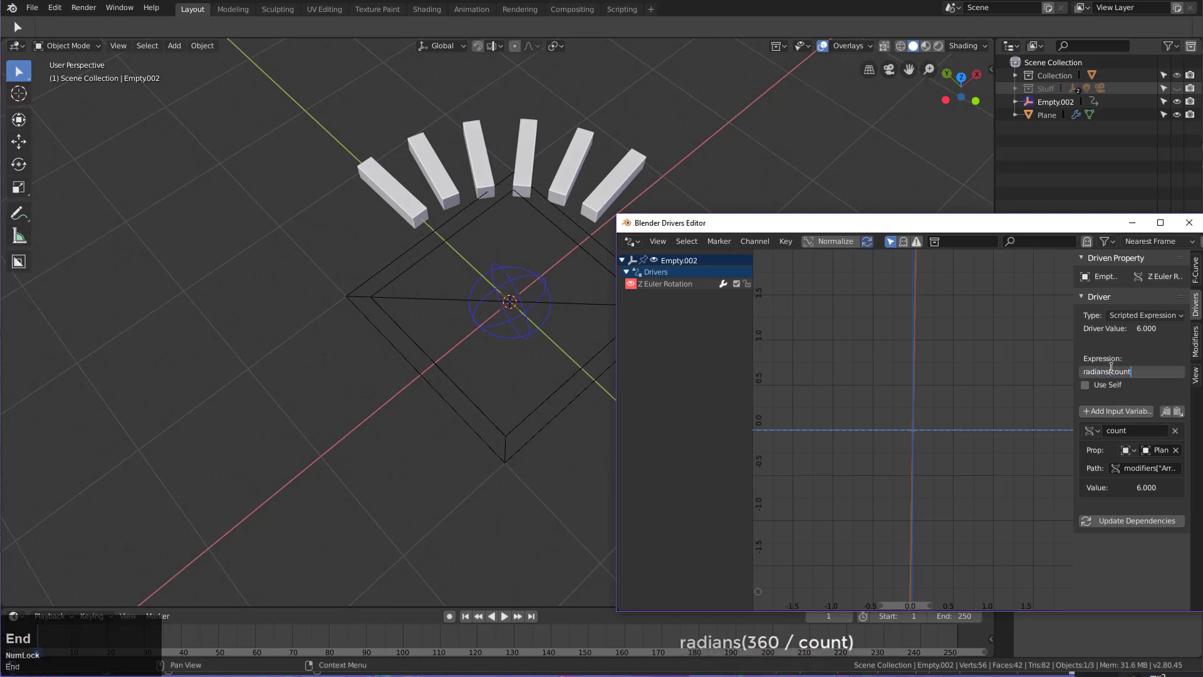
pyautogui.write('360*')
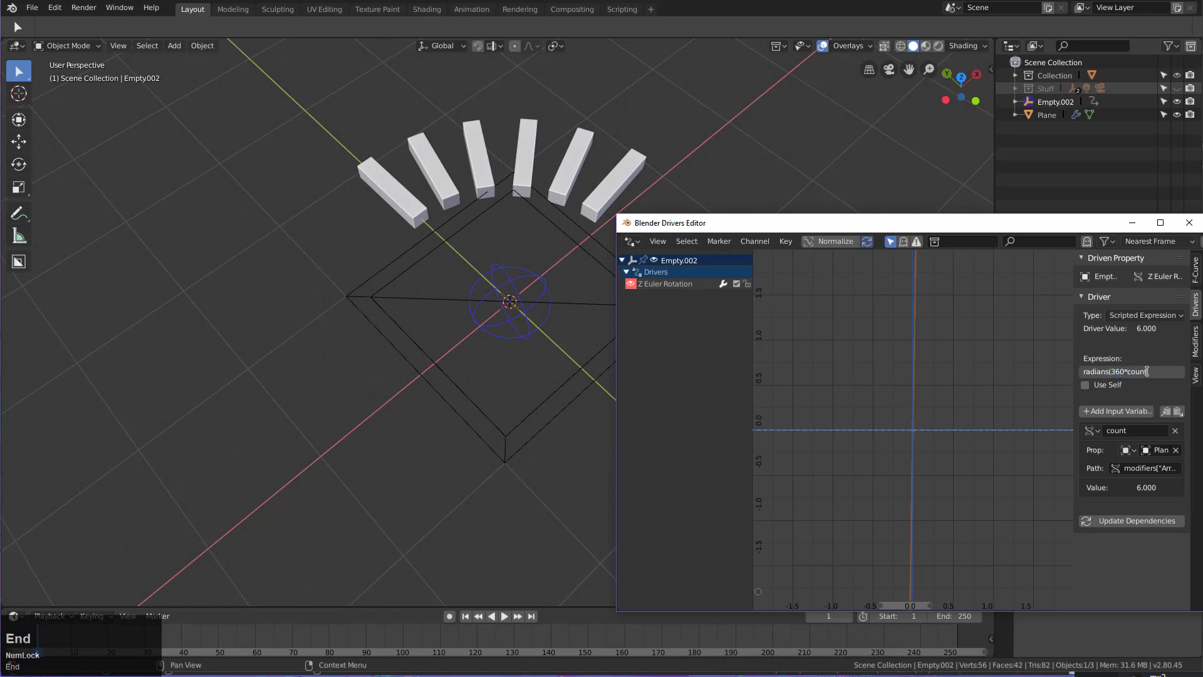
pyautogui.press('Return')
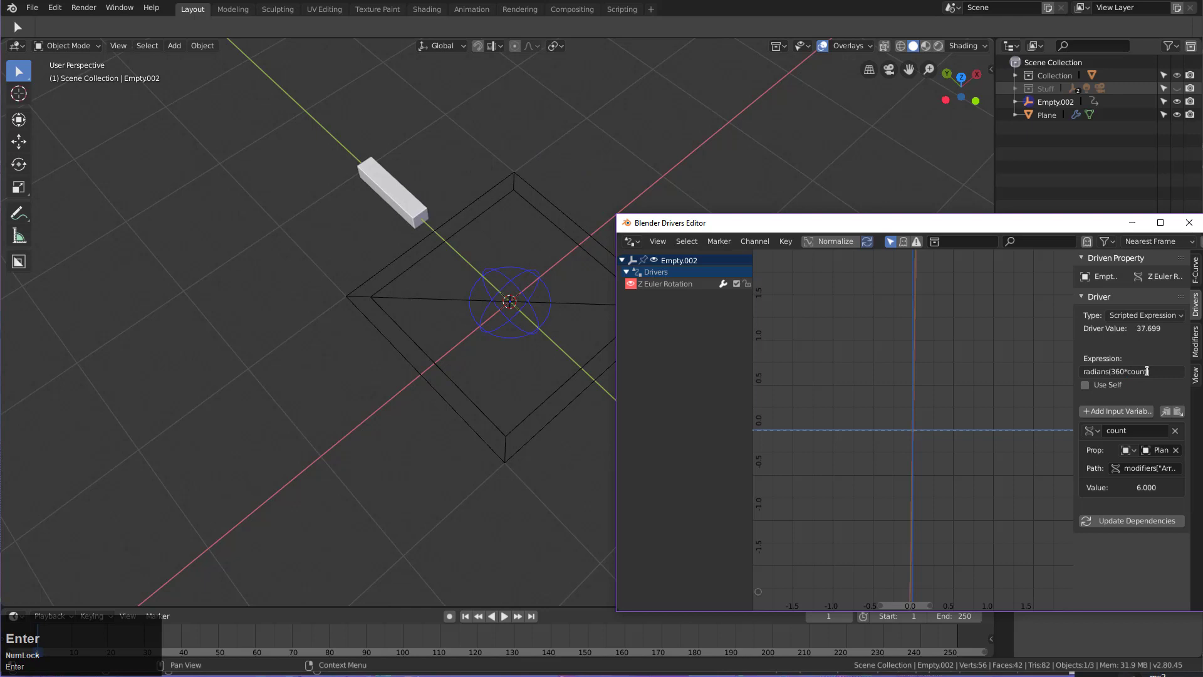
pyautogui.click(1123, 373)
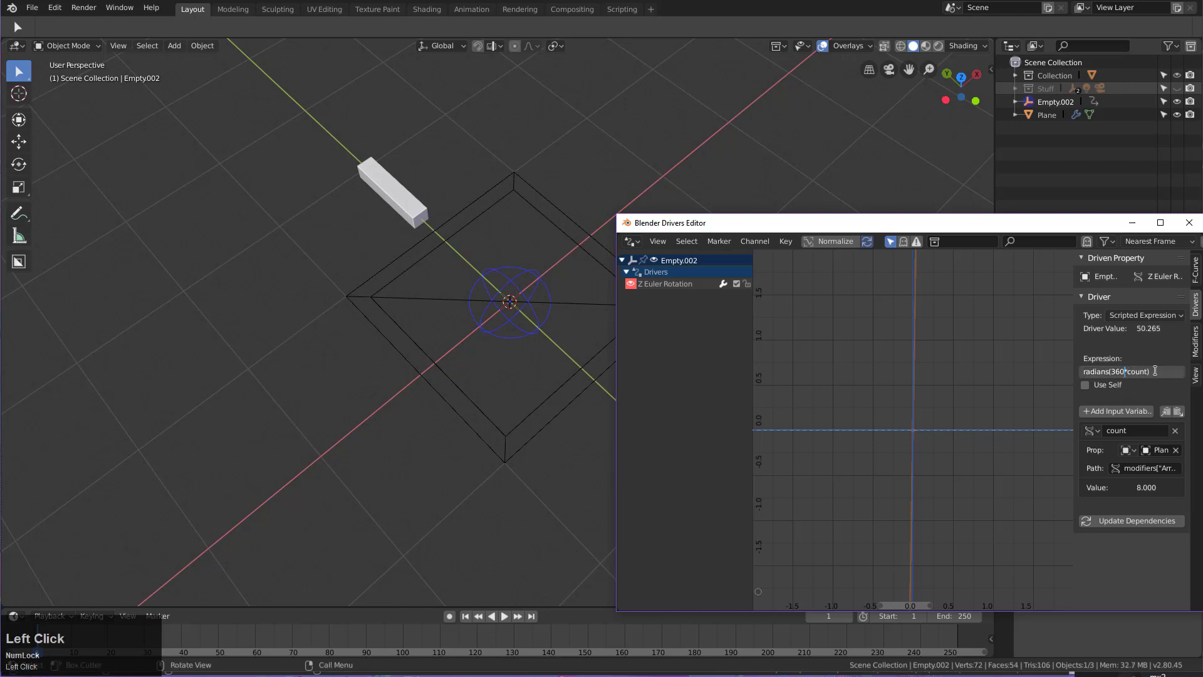
pyautogui.press('Return')
pyautogui.click(505, 287)
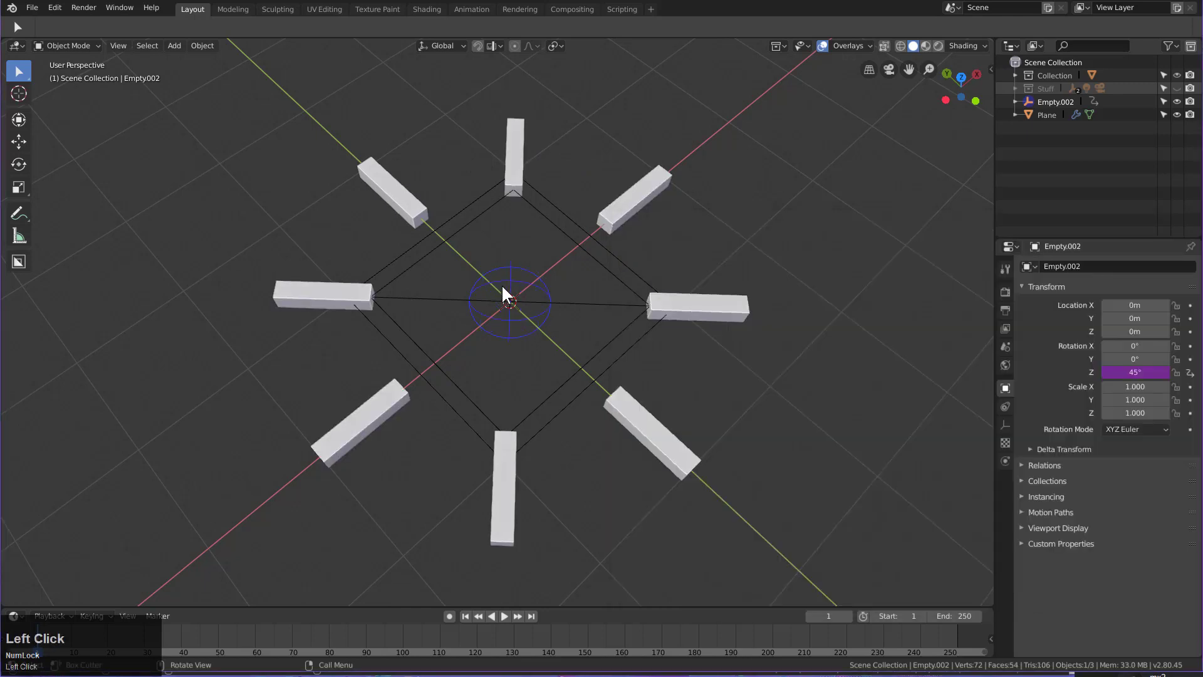
# Step: Test the Plane's array count in HOps Helper, raising to 12 then lowering to 5
pyautogui.click(593, 262)
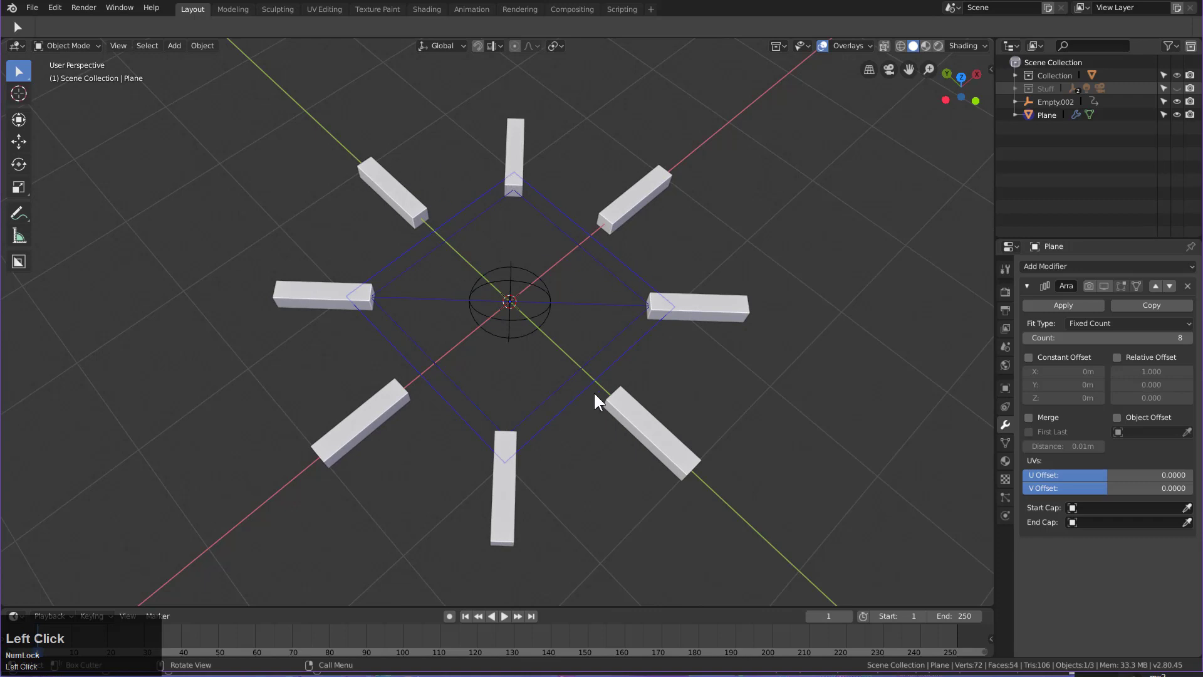
pyautogui.click(518, 192)
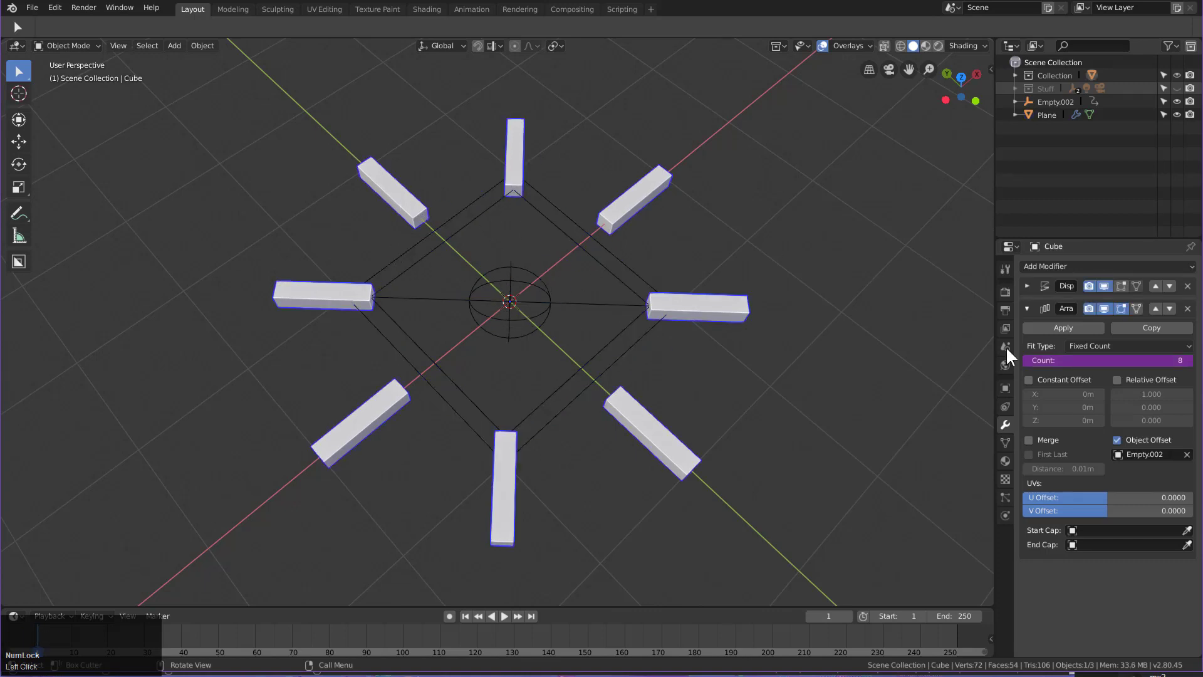
pyautogui.click(569, 252)
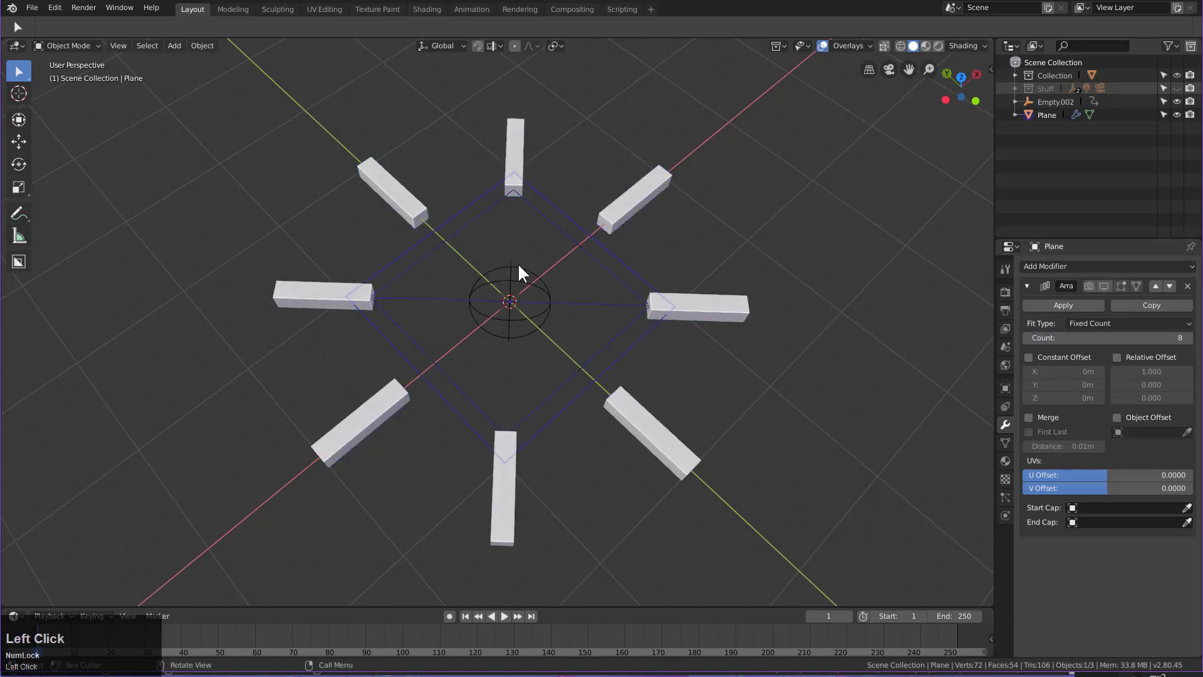
pyautogui.hotkey('ctrl', '`')
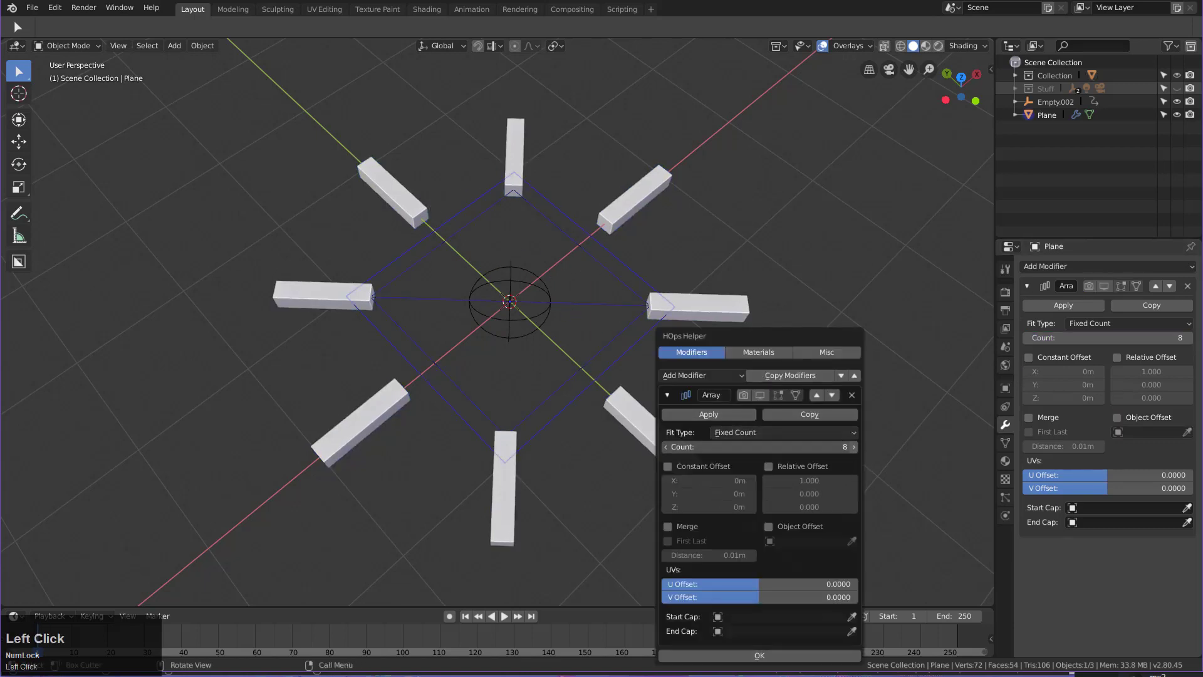
pyautogui.click(852, 446)
pyautogui.click(852, 447)
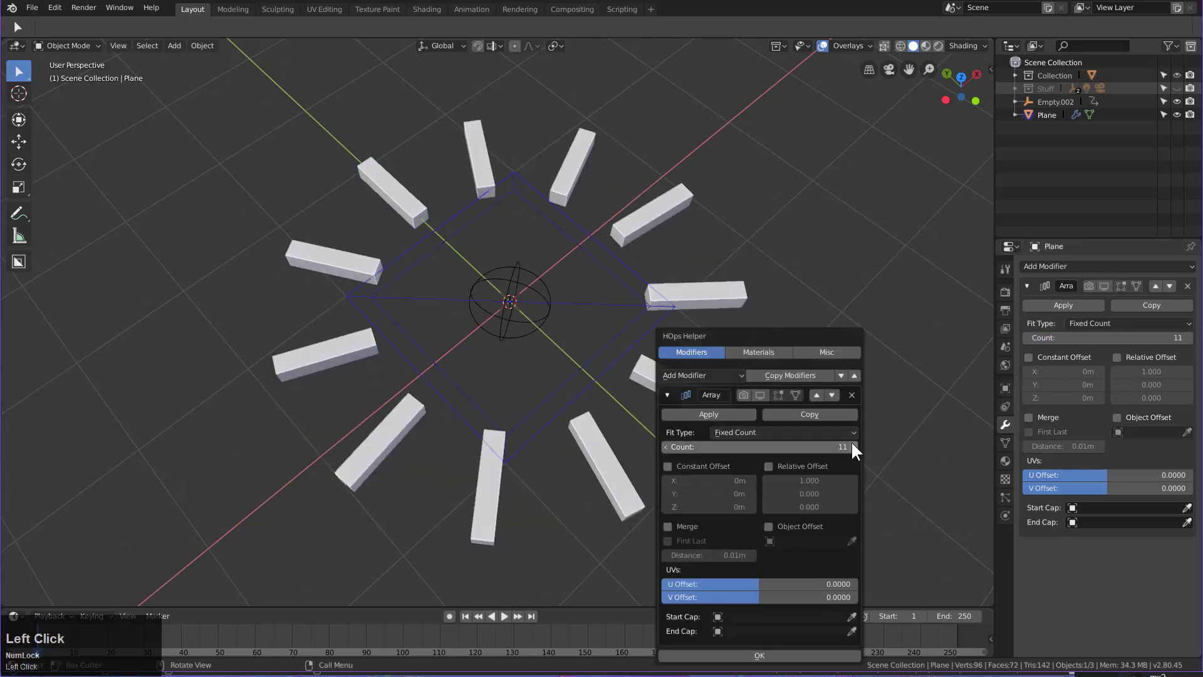
pyautogui.click(665, 447)
pyautogui.click(665, 446)
pyautogui.click(665, 447)
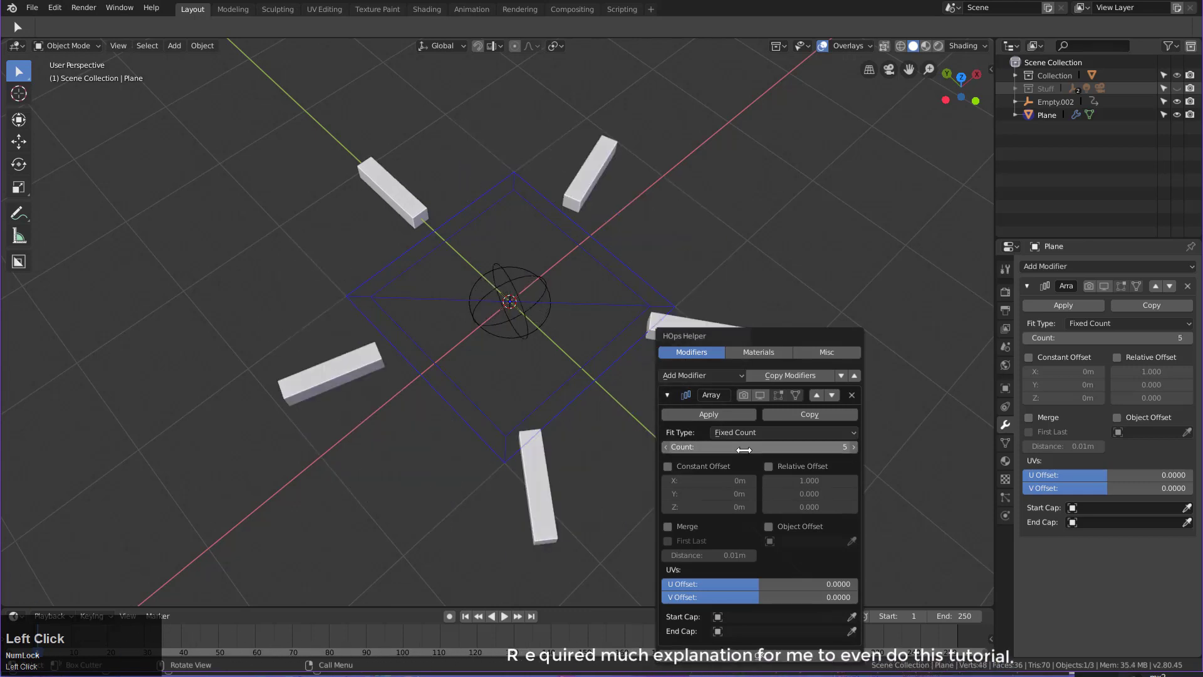
# Step: Step the count up and down again, settling on 13 evenly spaced bars
pyautogui.click(852, 447)
pyautogui.click(852, 447)
pyautogui.click(851, 446)
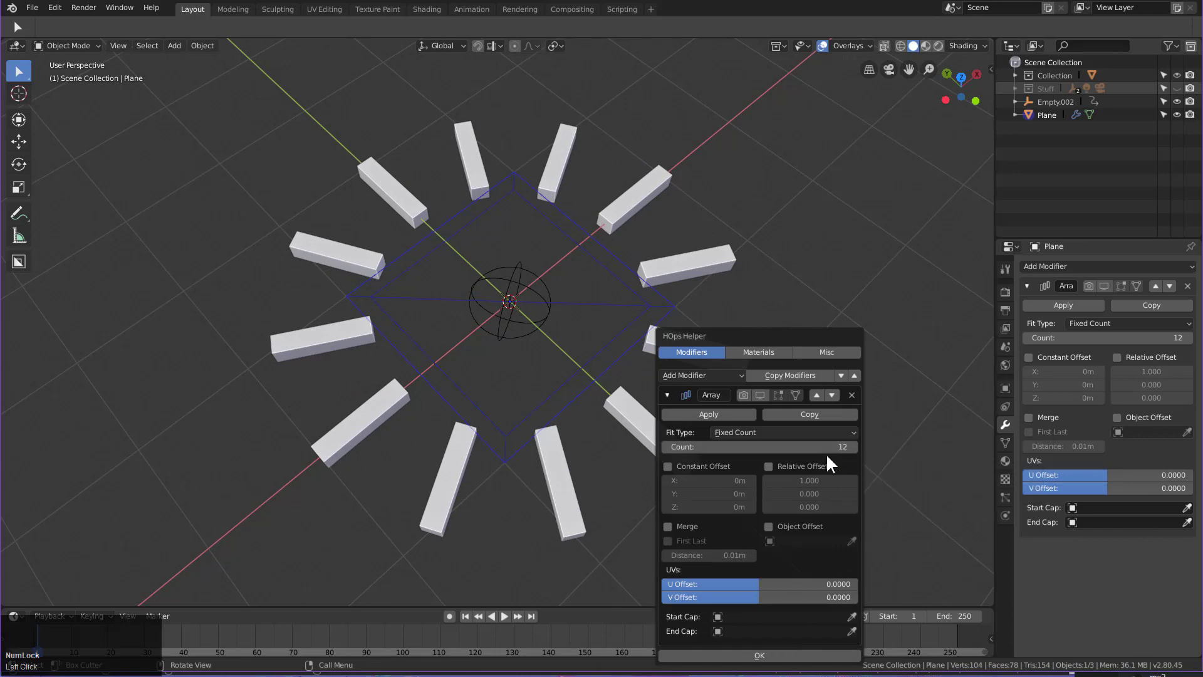
pyautogui.click(667, 447)
pyautogui.click(668, 447)
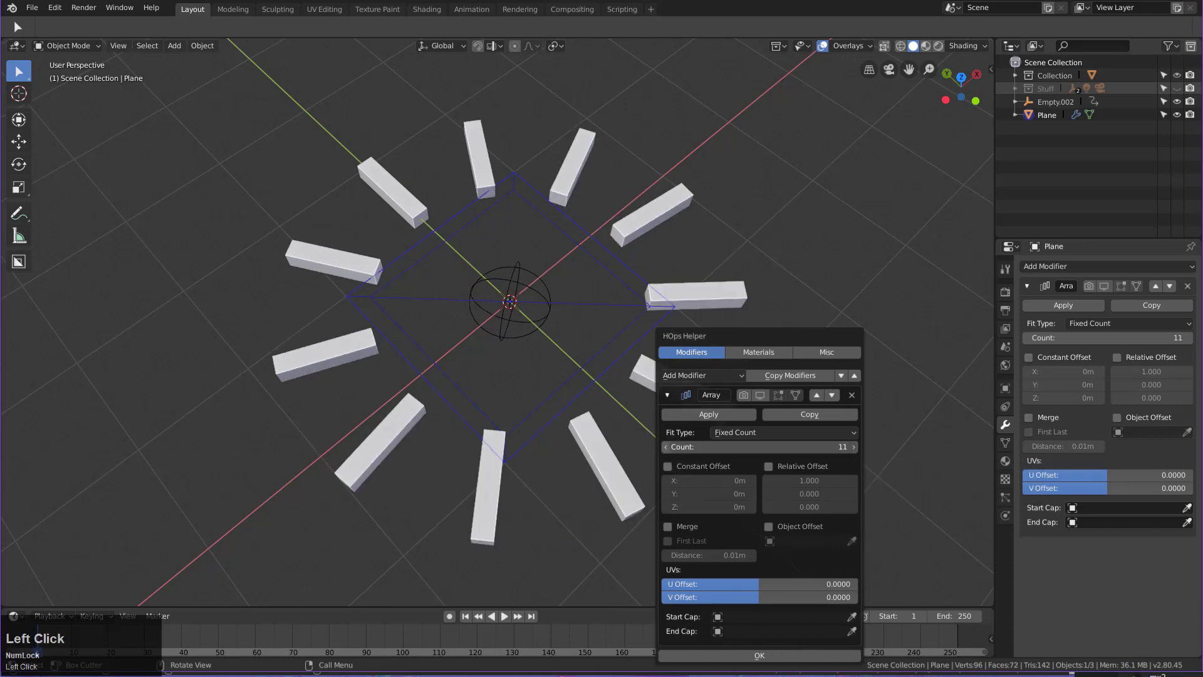
pyautogui.click(668, 447)
pyautogui.click(668, 447)
pyautogui.click(667, 447)
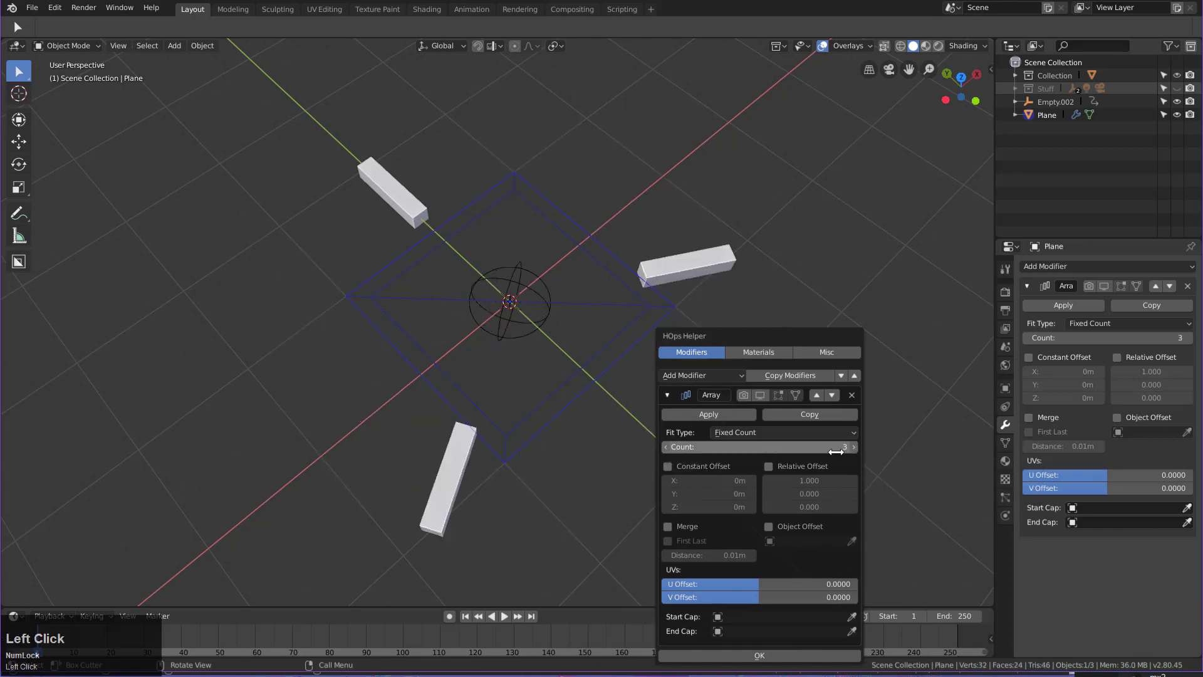
pyautogui.click(853, 446)
pyautogui.click(852, 447)
pyautogui.click(853, 446)
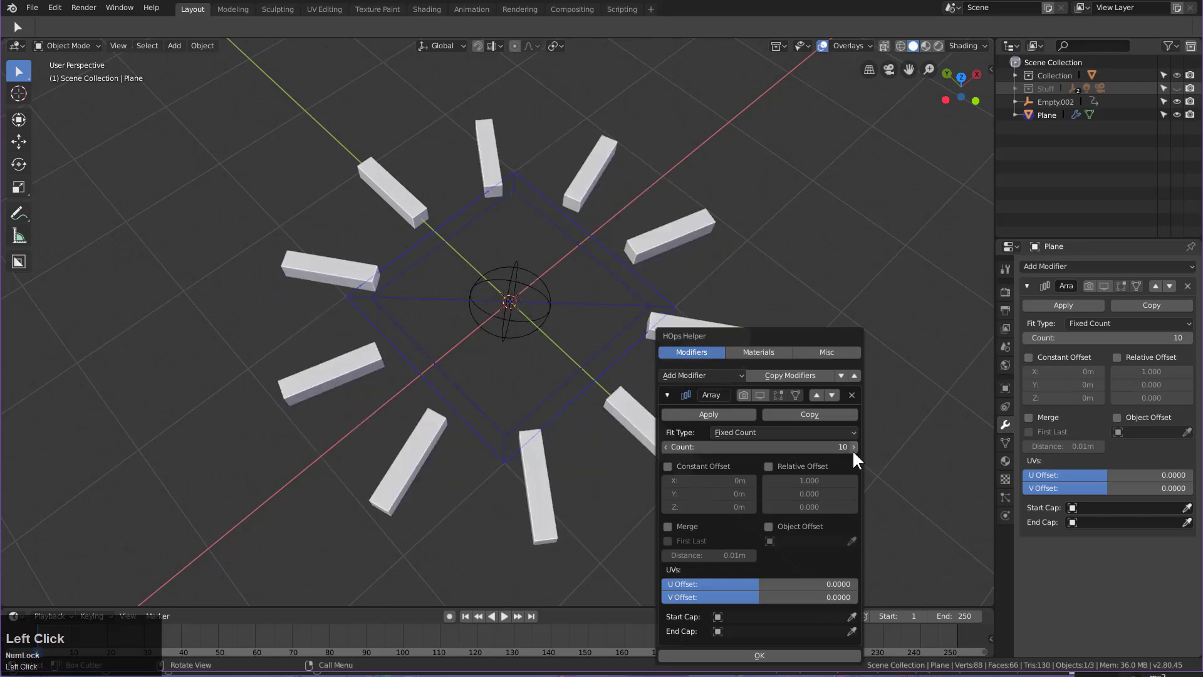
pyautogui.moveTo(737, 249)
pyautogui.mouseDown(button='middle')
pyautogui.moveTo(617, 317)
pyautogui.moveTo(631, 363)
pyautogui.mouseUp(button='middle')
# Step: Parent the empty and bars to the Plane with Object (Keep Transform)
pyautogui.click(532, 276)
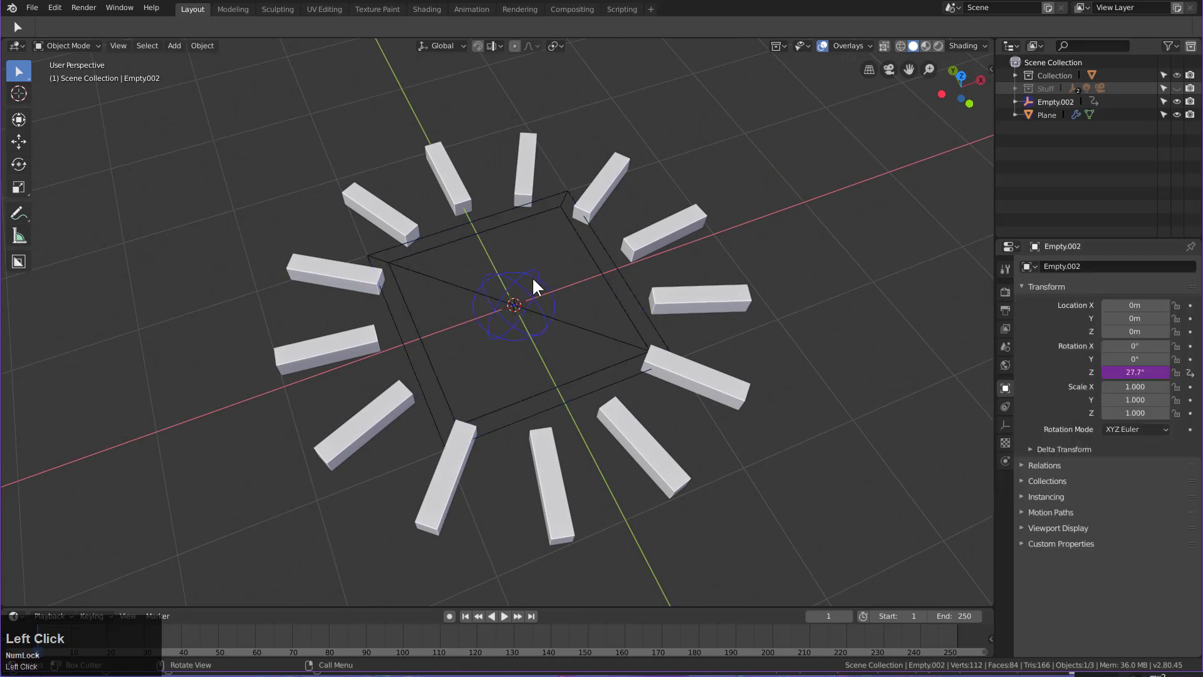
pyautogui.keyDown('shift'); pyautogui.click(595, 170); pyautogui.keyUp('shift')
pyautogui.keyDown('shift'); pyautogui.click(558, 211); pyautogui.keyUp('shift')
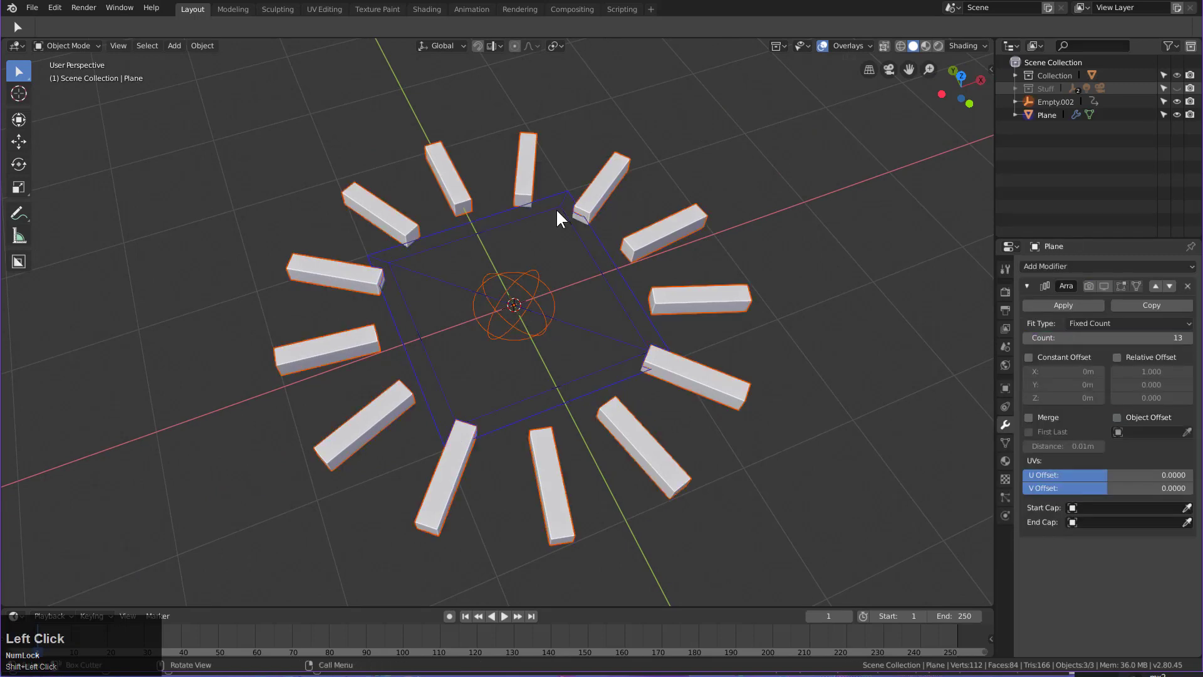
pyautogui.hotkey('ctrl', 'p')
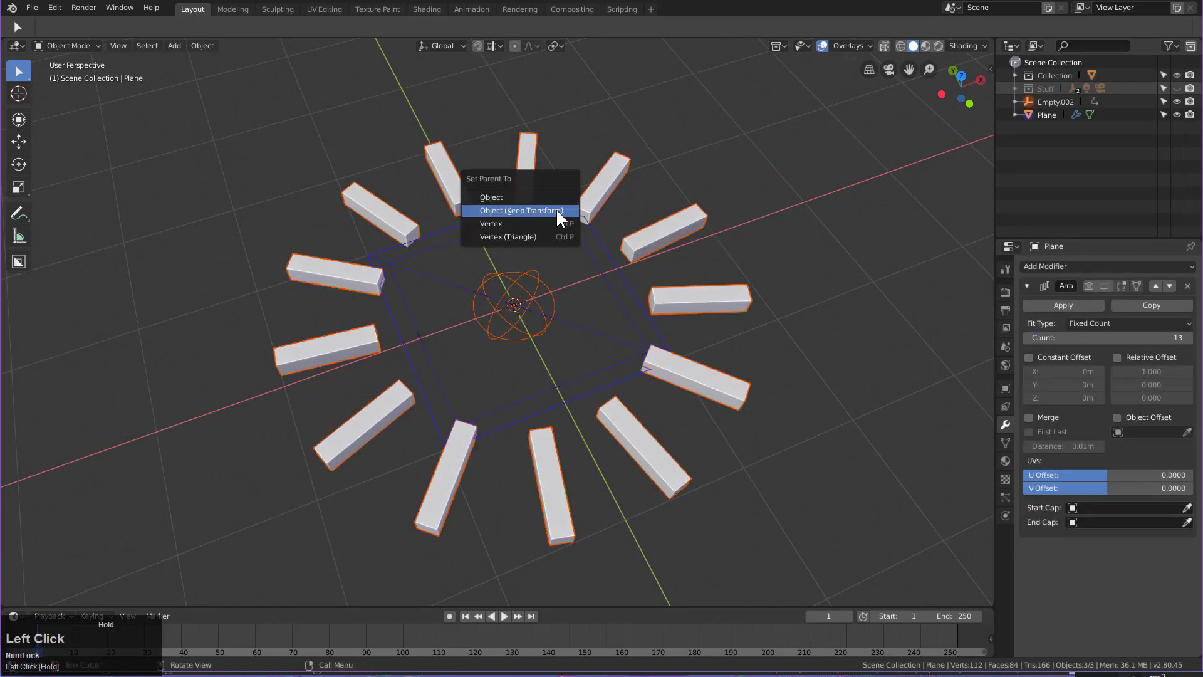
pyautogui.click(558, 211)
# Step: Test rotating the parented group, cancelling each rotation to leave it unchanged
pyautogui.press('r')
pyautogui.rightClick(574, 309)
pyautogui.press('r')
pyautogui.press('r')
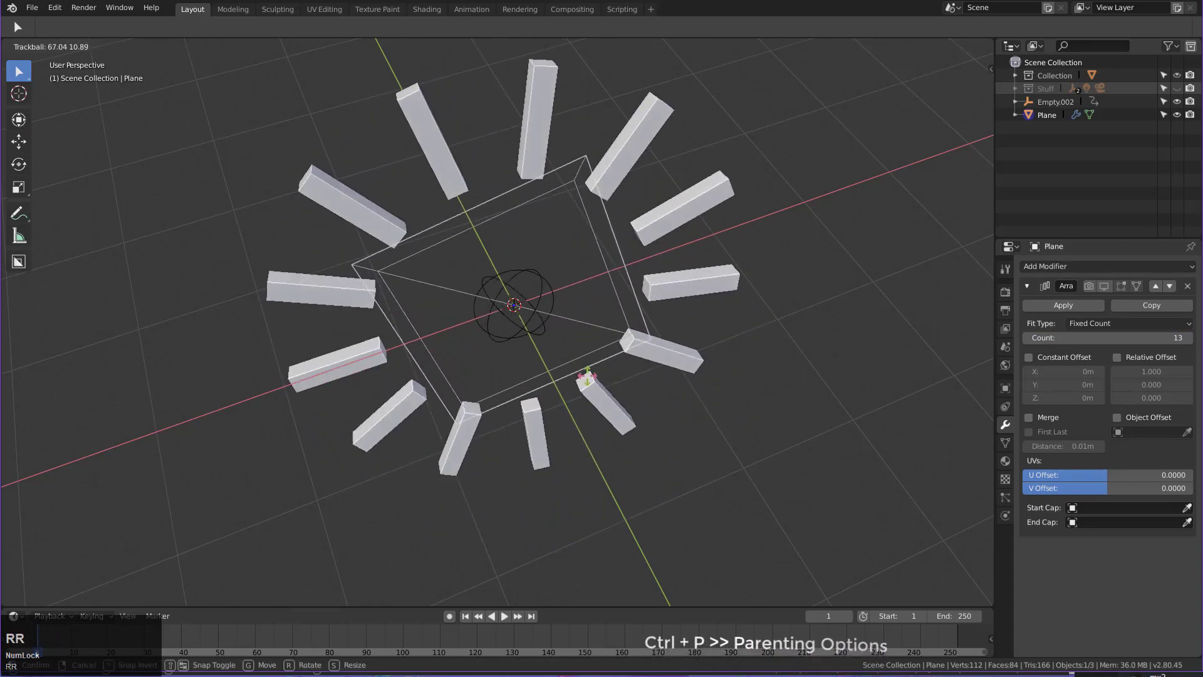
pyautogui.rightClick(489, 275)
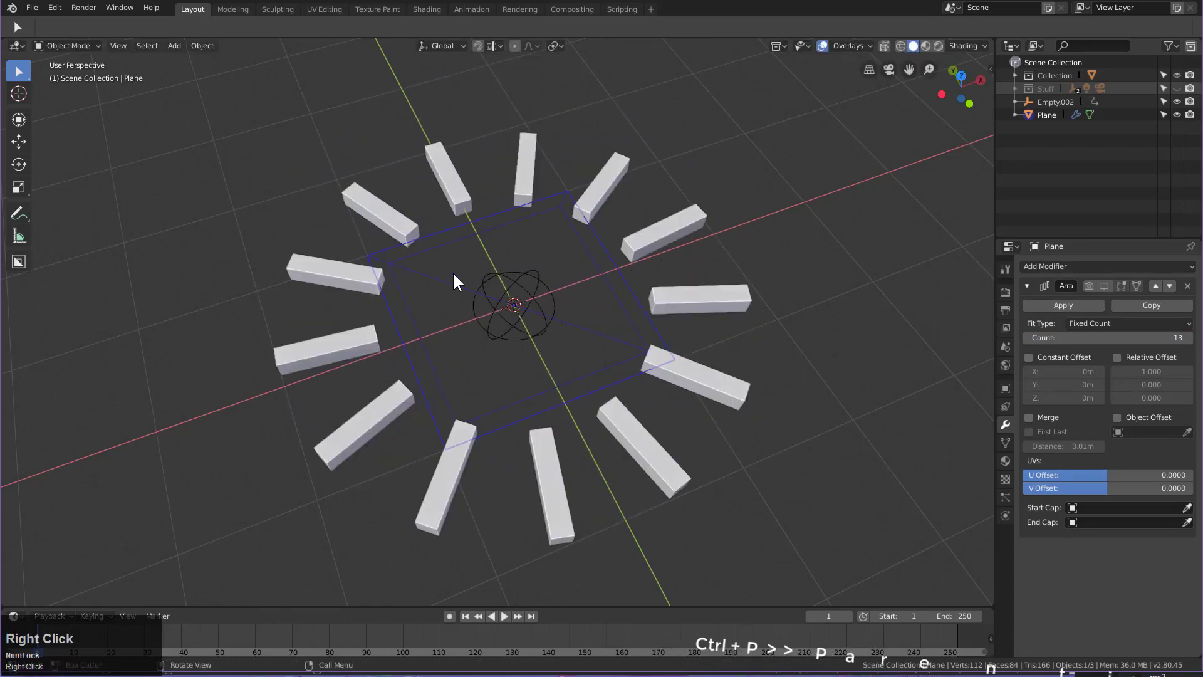
pyautogui.moveTo(490, 274); pyautogui.dragTo(533, 283, button='middle')
pyautogui.press('q')
# Step: Raise the Hard Ops array count back to 13 bars and exit the modal
pyautogui.click(495, 230)
pyautogui.scroll(-1, 495, 230)
pyautogui.scroll(-6, 495, 230)
pyautogui.scroll(-4, 494, 230)
pyautogui.scroll(6, 496, 225)
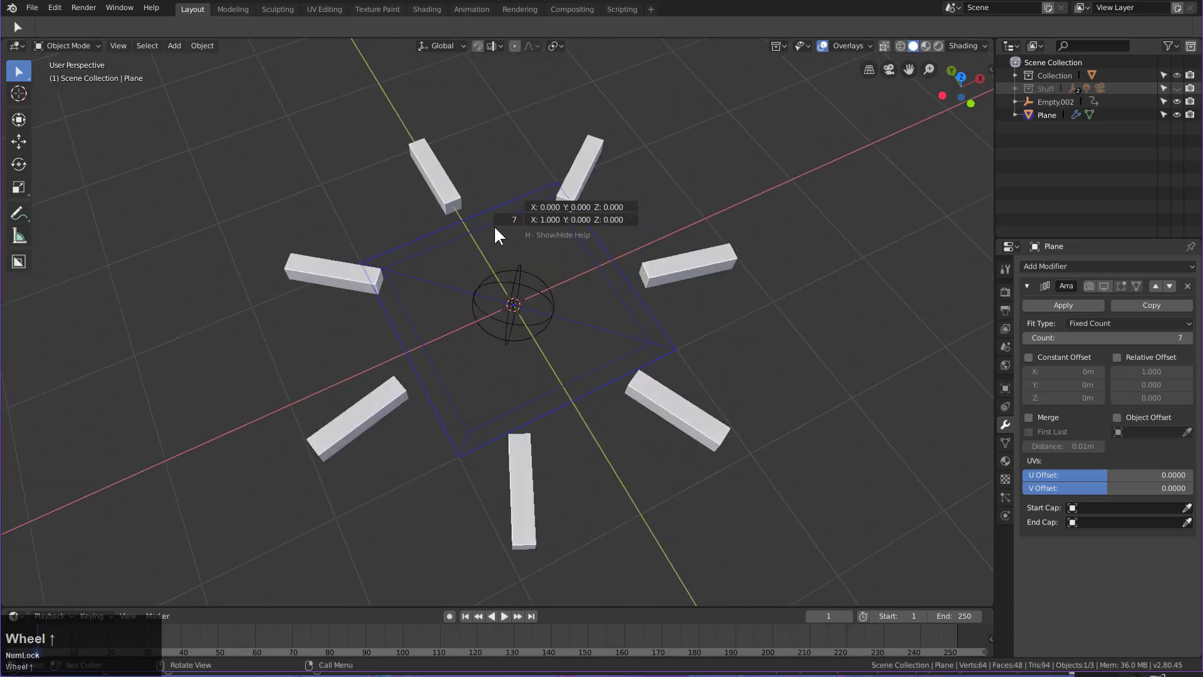
pyautogui.scroll(-6, 495, 225)
pyautogui.scroll(6, 495, 226)
pyautogui.scroll(6, 495, 225)
pyautogui.scroll(-4, 494, 226)
pyautogui.scroll(-1, 495, 226)
pyautogui.scroll(-4, 499, 223)
pyautogui.scroll(5, 502, 223)
pyautogui.scroll(2, 504, 222)
pyautogui.rightClick(440, 282)
pyautogui.moveTo(439, 282)
pyautogui.mouseDown(button='middle')
pyautogui.moveTo(549, 314)
pyautogui.moveTo(499, 333)
pyautogui.moveTo(515, 315)
pyautogui.mouseUp(button='middle')
# Step: Add a driver to the bars' Displace Strength with expression 'displace'
pyautogui.click(388, 191)
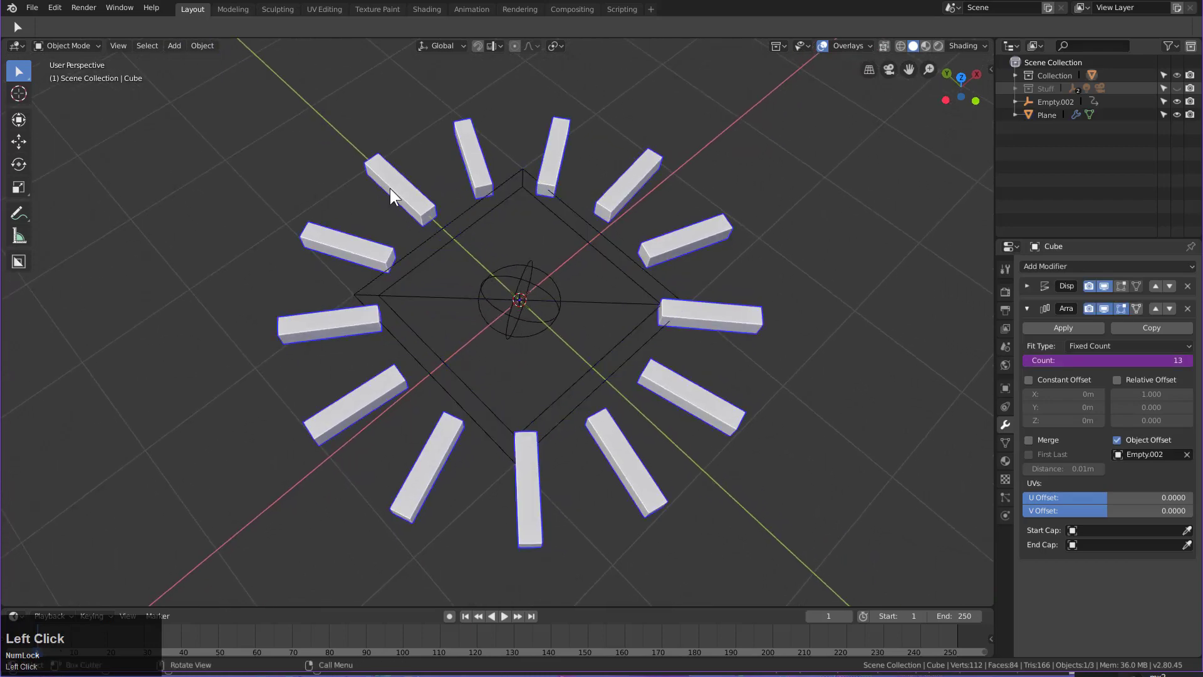
pyautogui.click(1025, 284)
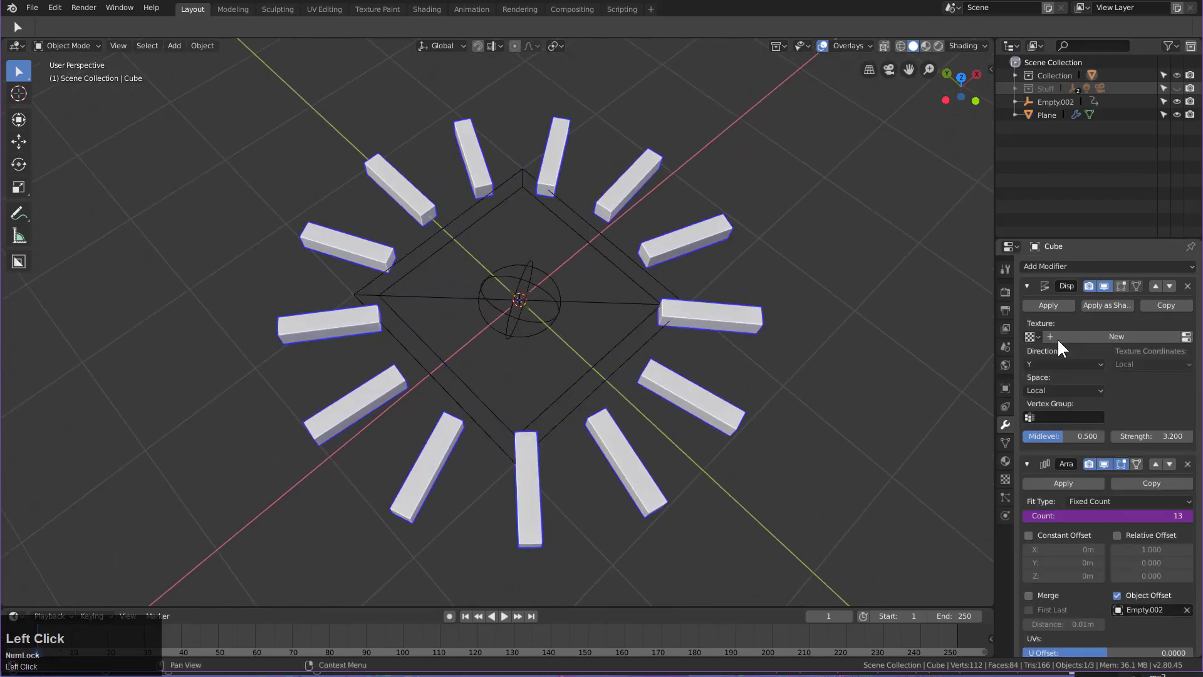
pyautogui.rightClick(1148, 436)
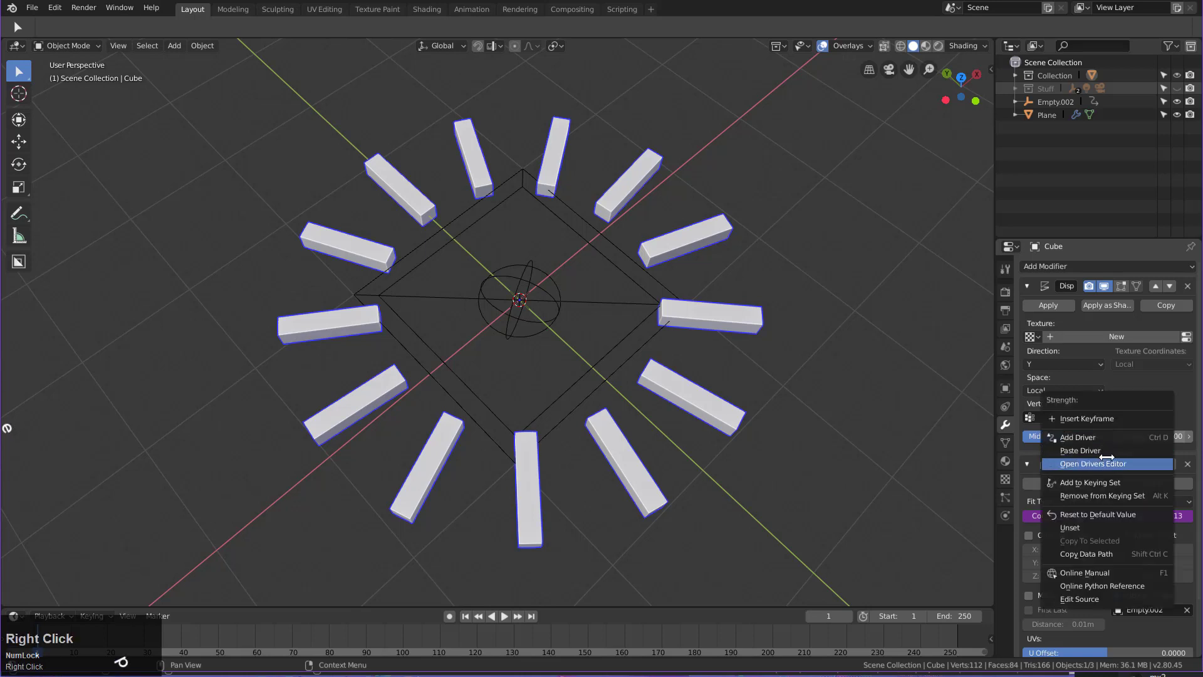
pyautogui.click(1105, 437)
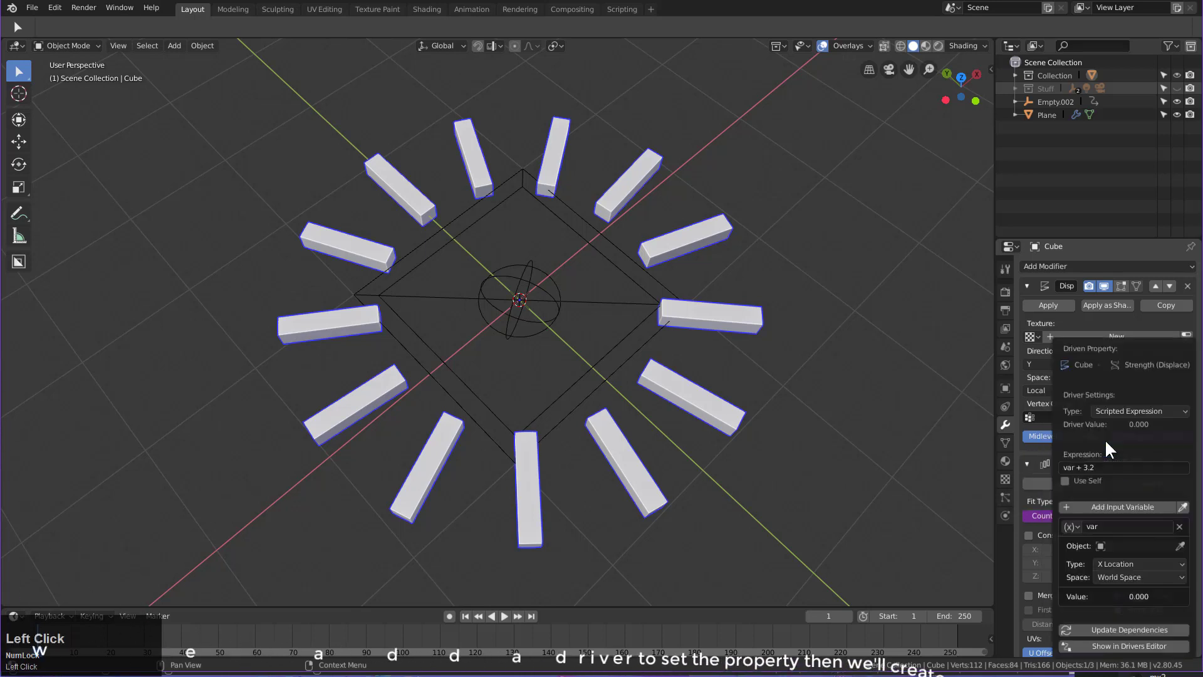
pyautogui.write('displace')
pyautogui.press('Return')
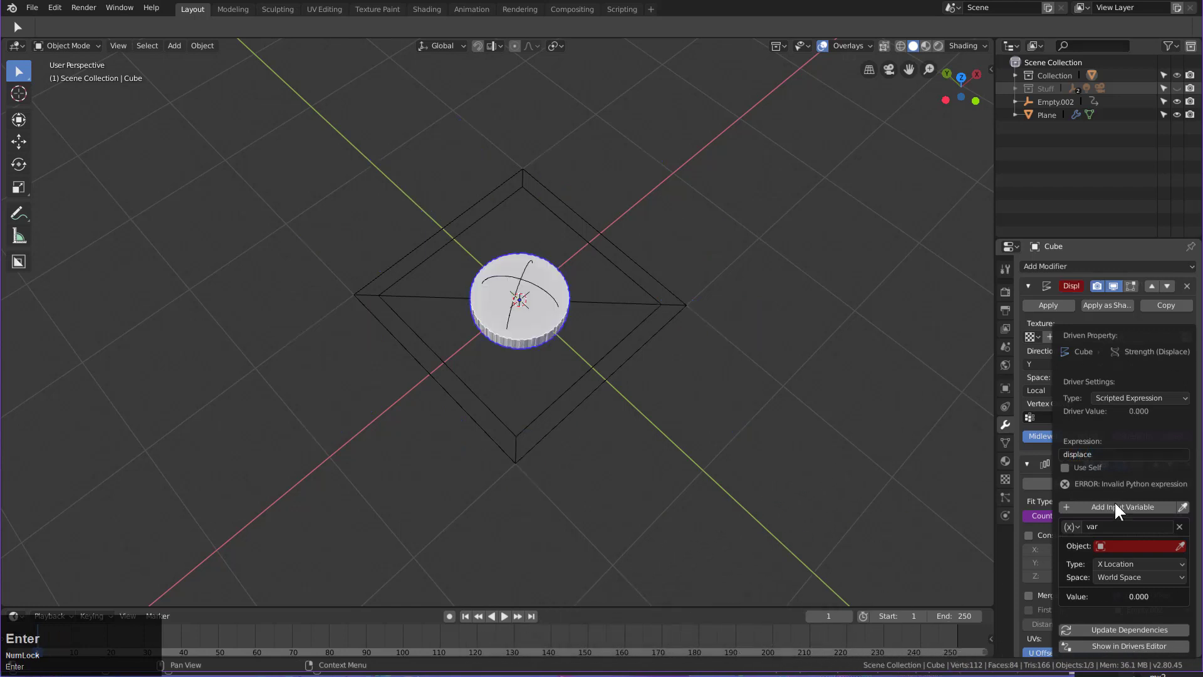
# Step: Make the driver variable a Single Property on an Object, reading from the Plane
pyautogui.click(1076, 527)
pyautogui.click(1045, 513)
pyautogui.click(1115, 544)
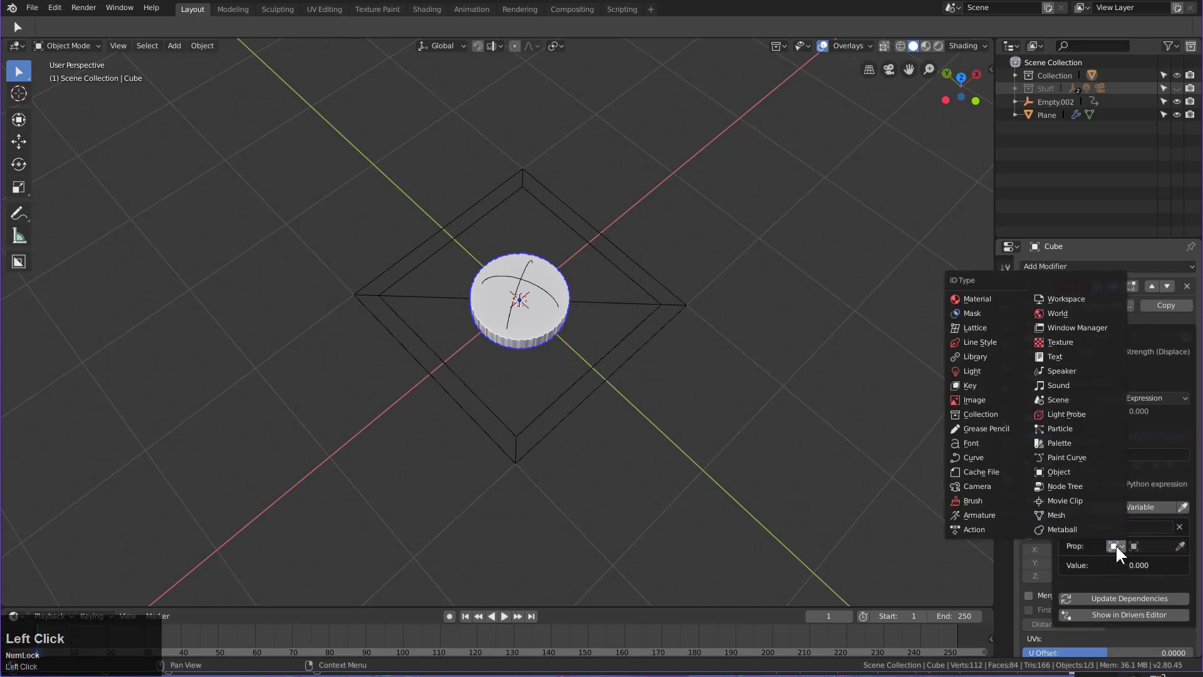
pyautogui.click(1113, 538)
pyautogui.click(1155, 547)
pyautogui.click(1072, 489)
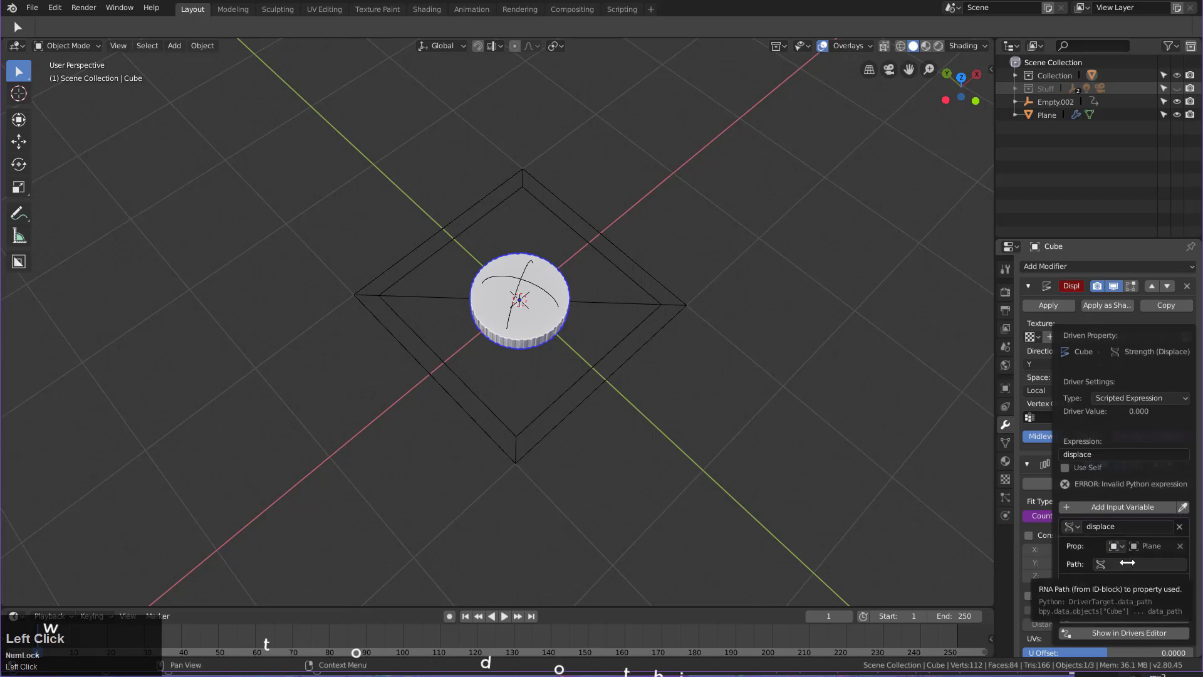
pyautogui.click(600, 311)
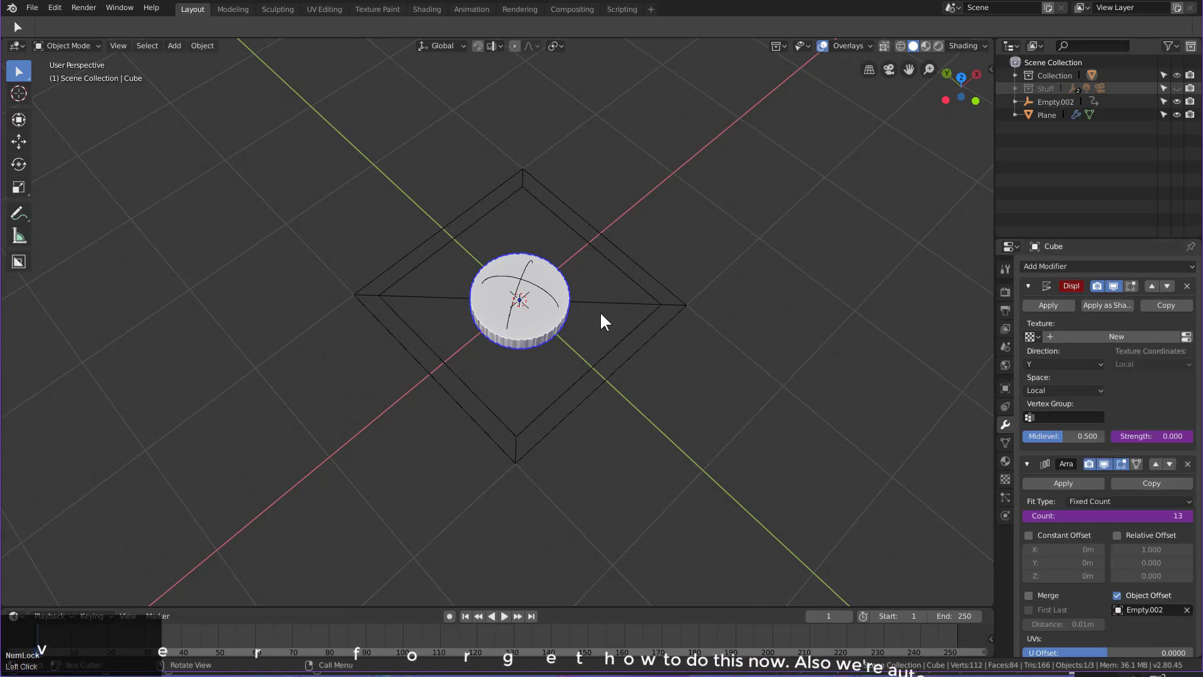
# Step: Add a Displace modifier to the Plane and copy its Strength data path
pyautogui.click(1027, 285)
pyautogui.click(1037, 265)
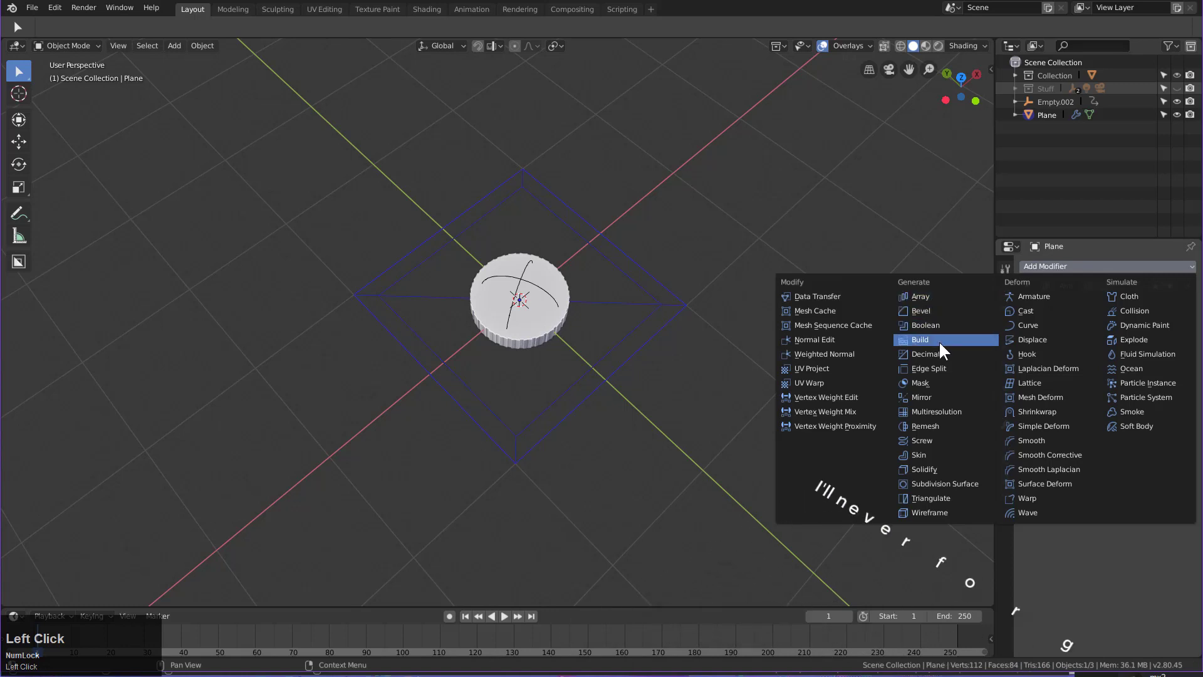
pyautogui.click(1029, 339)
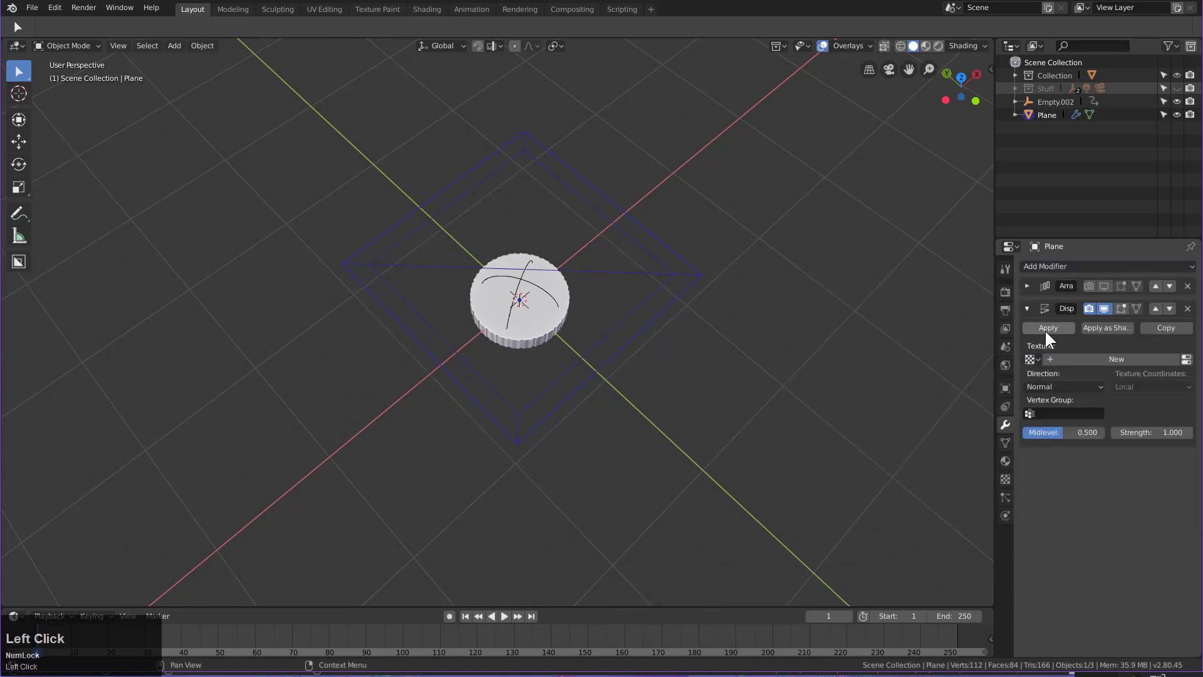
pyautogui.rightClick(1147, 434)
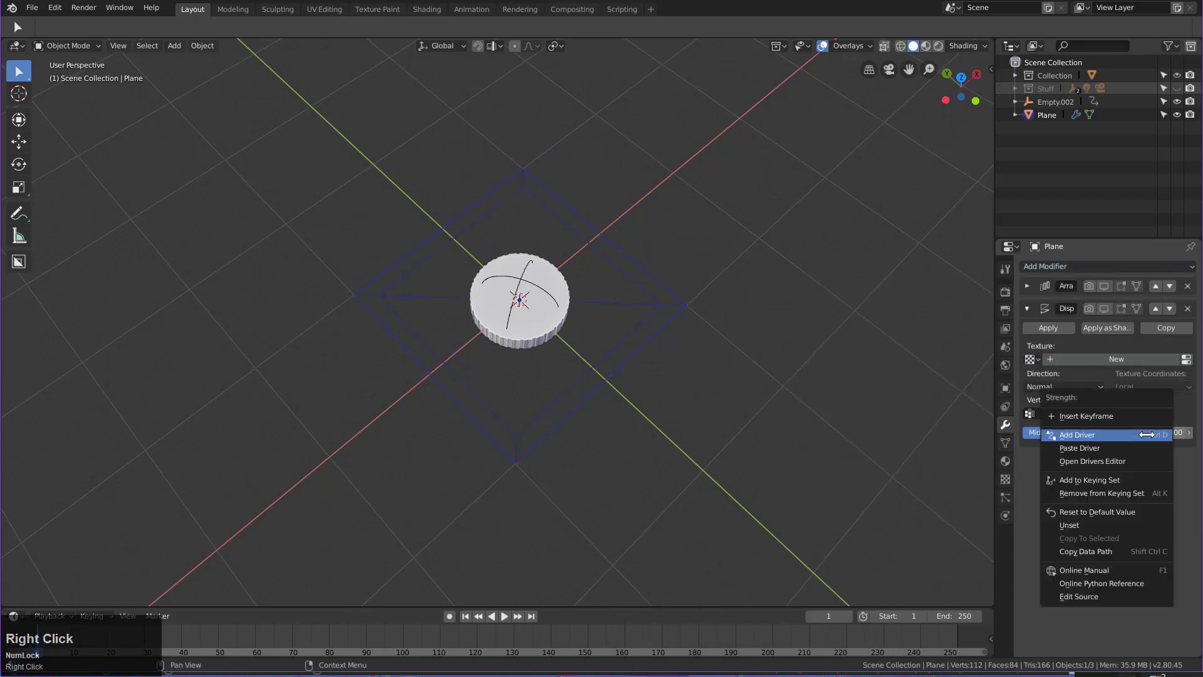
pyautogui.click(1111, 552)
# Step: Paste the path into the bars' driver in the Drivers Editor and update dependencies
pyautogui.click(542, 304)
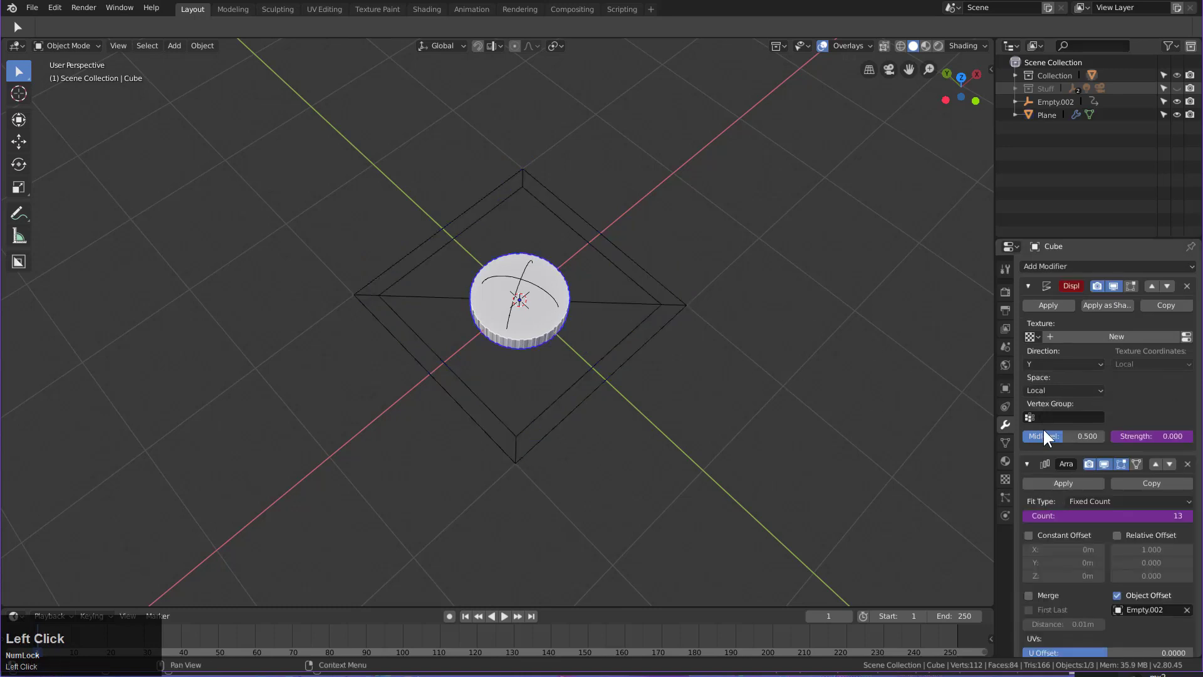
pyautogui.hotkey('alt', 'Tab')
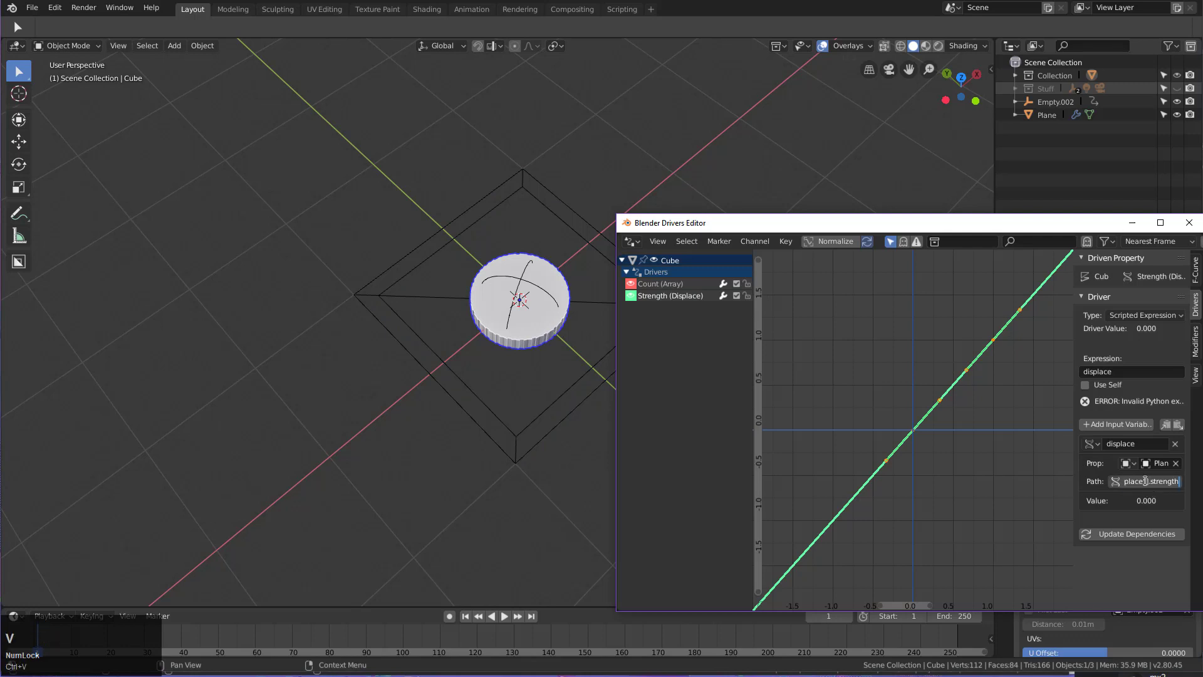
pyautogui.click(1118, 531)
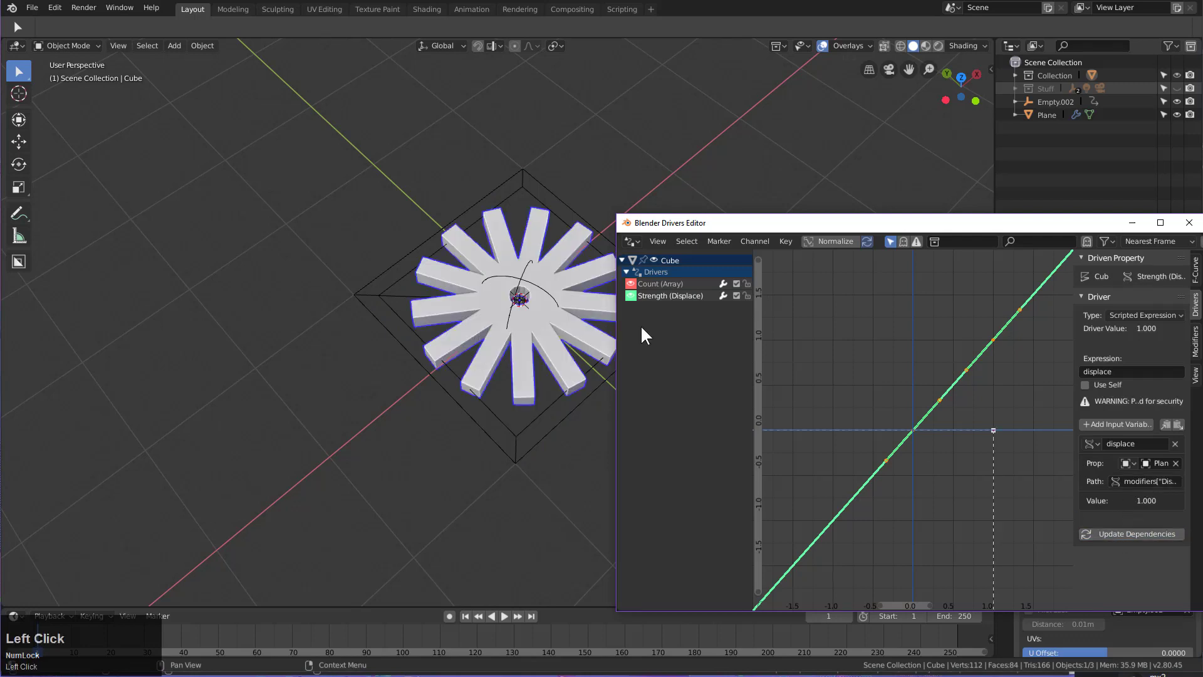
# Step: Raise the Plane's Displace Strength toward 5.7, spreading the bars outward
pyautogui.click(542, 419)
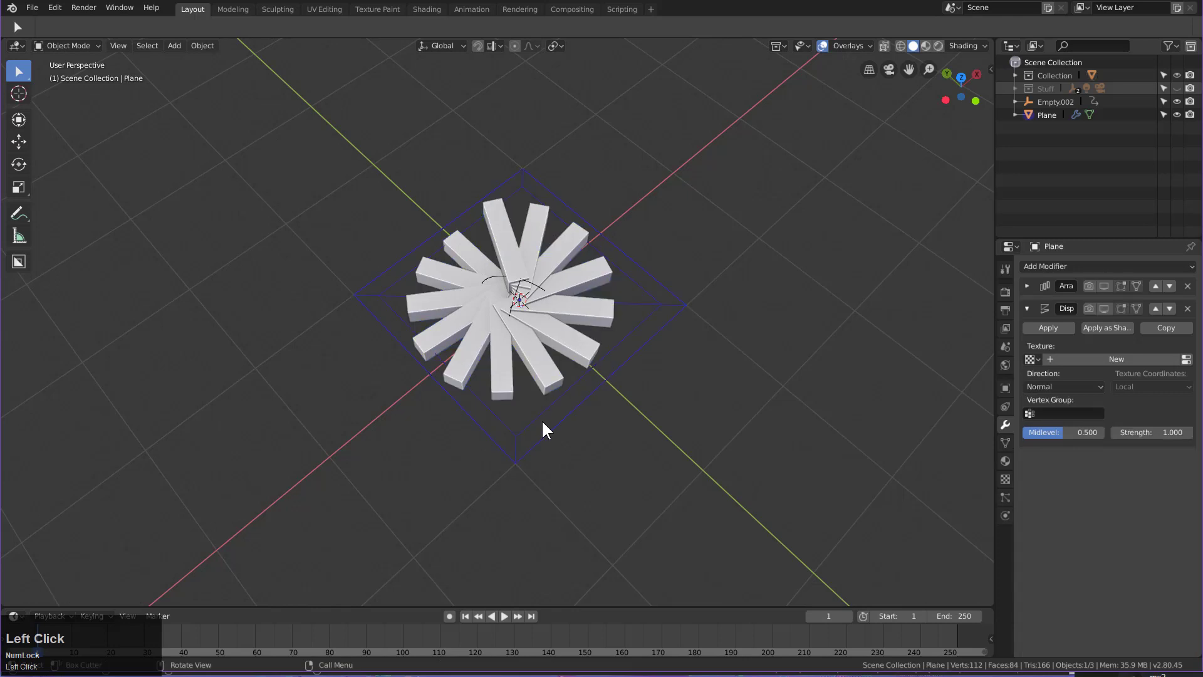
pyautogui.click(547, 383)
pyautogui.click(546, 395)
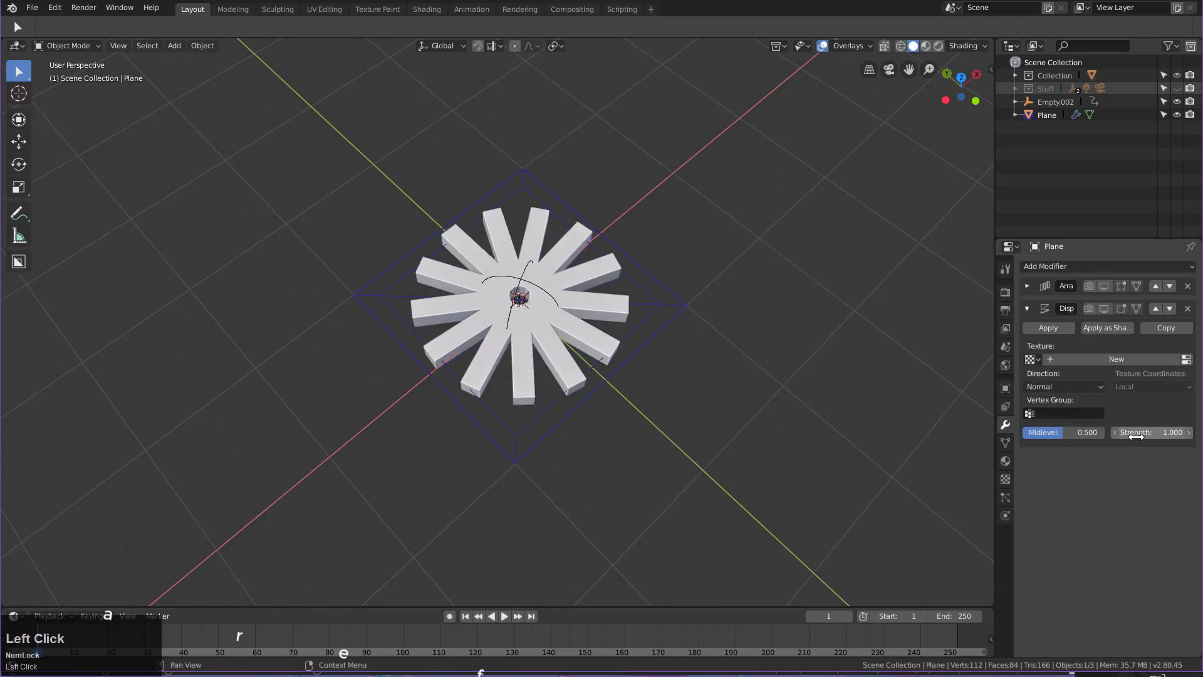
pyautogui.moveTo(1128, 433); pyautogui.dragTo(1170, 432)
# Step: Adjust the bar count in the Hard Ops modal, then lower the strength to 3.1
pyautogui.press('q')
pyautogui.click(622, 316)
pyautogui.scroll(1, 623, 317)
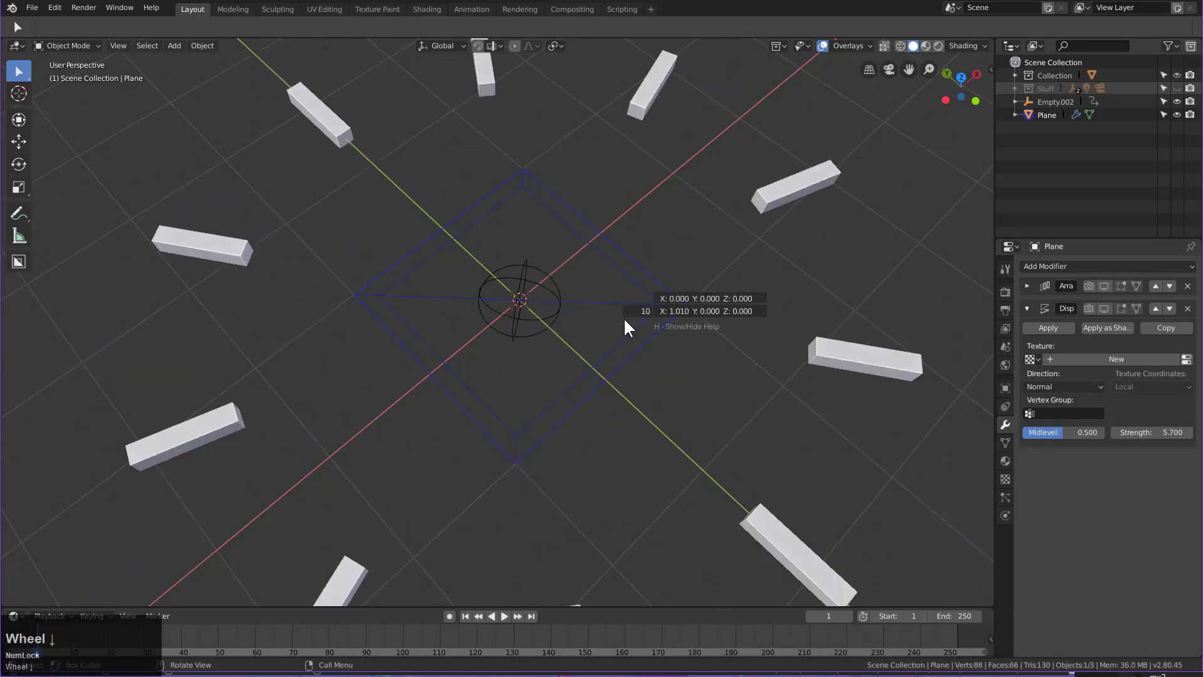
pyautogui.scroll(2, 623, 316)
pyautogui.scroll(2, 624, 317)
pyautogui.scroll(-3, 623, 316)
pyautogui.scroll(4, 623, 316)
pyautogui.scroll(-4, 623, 315)
pyautogui.scroll(2, 623, 316)
pyautogui.rightClick(623, 315)
pyautogui.moveTo(1162, 434)
pyautogui.mouseDown()
pyautogui.moveTo(1082, 434)
pyautogui.moveTo(1128, 434)
pyautogui.mouseUp()
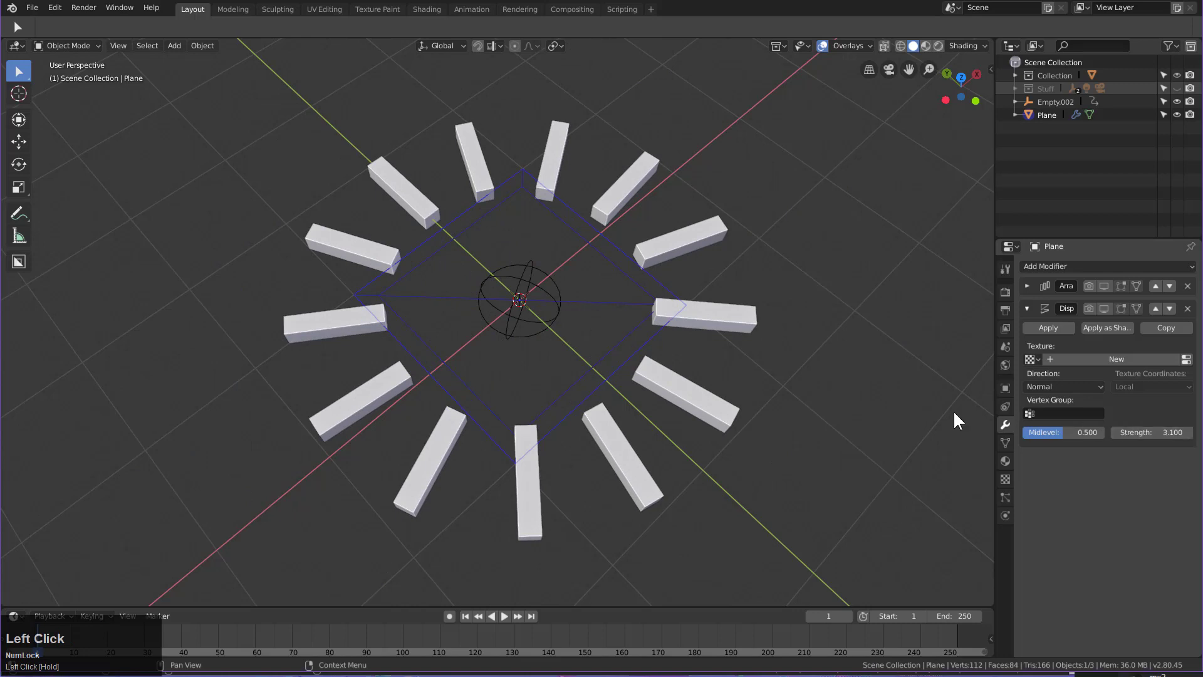
# Step: Reduce the Hard Ops radial array to 3 bars around the empty
pyautogui.rightClick(735, 363)
pyautogui.click(735, 363)
pyautogui.scroll(-4, 736, 363)
pyautogui.scroll(-4, 735, 363)
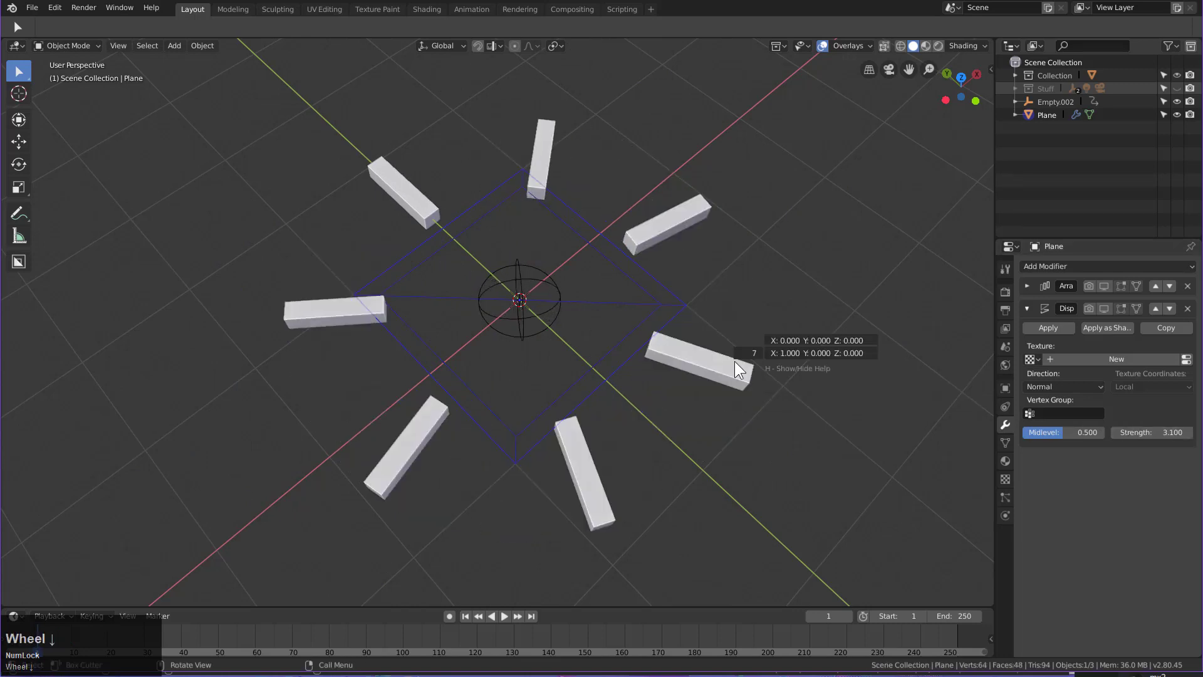
pyautogui.scroll(-2, 733, 363)
pyautogui.scroll(-1, 732, 359)
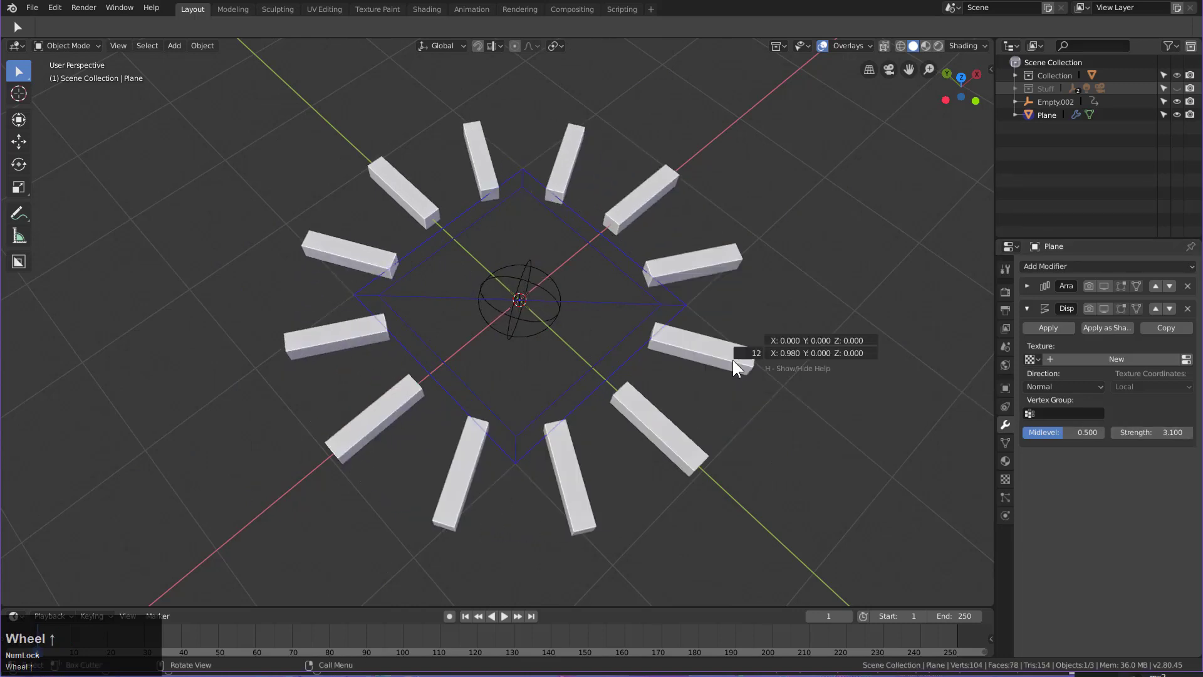
pyautogui.scroll(-3, 733, 360)
pyautogui.scroll(1, 732, 359)
pyautogui.scroll(2, 733, 360)
pyautogui.scroll(-2, 733, 358)
pyautogui.click(733, 358)
pyautogui.moveTo(620, 366); pyautogui.dragTo(525, 335, button='middle')
# Step: Trackball-rotate the plane to see the rig turn together, then cancel it
pyautogui.press('r')
pyautogui.press('r')
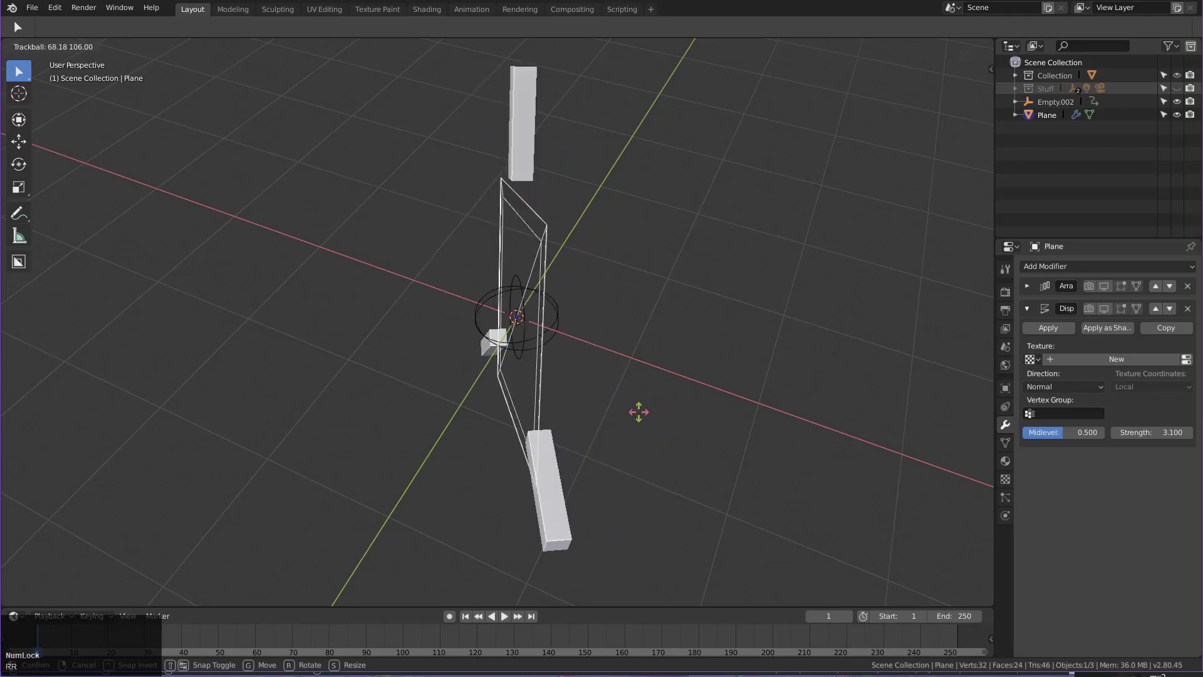
pyautogui.rightClick(575, 369)
pyautogui.moveTo(575, 369)
pyautogui.mouseDown(button='middle')
pyautogui.moveTo(612, 385)
pyautogui.moveTo(596, 402)
pyautogui.moveTo(616, 399)
pyautogui.mouseUp(button='middle')
pyautogui.scroll(-1, 599, 373)
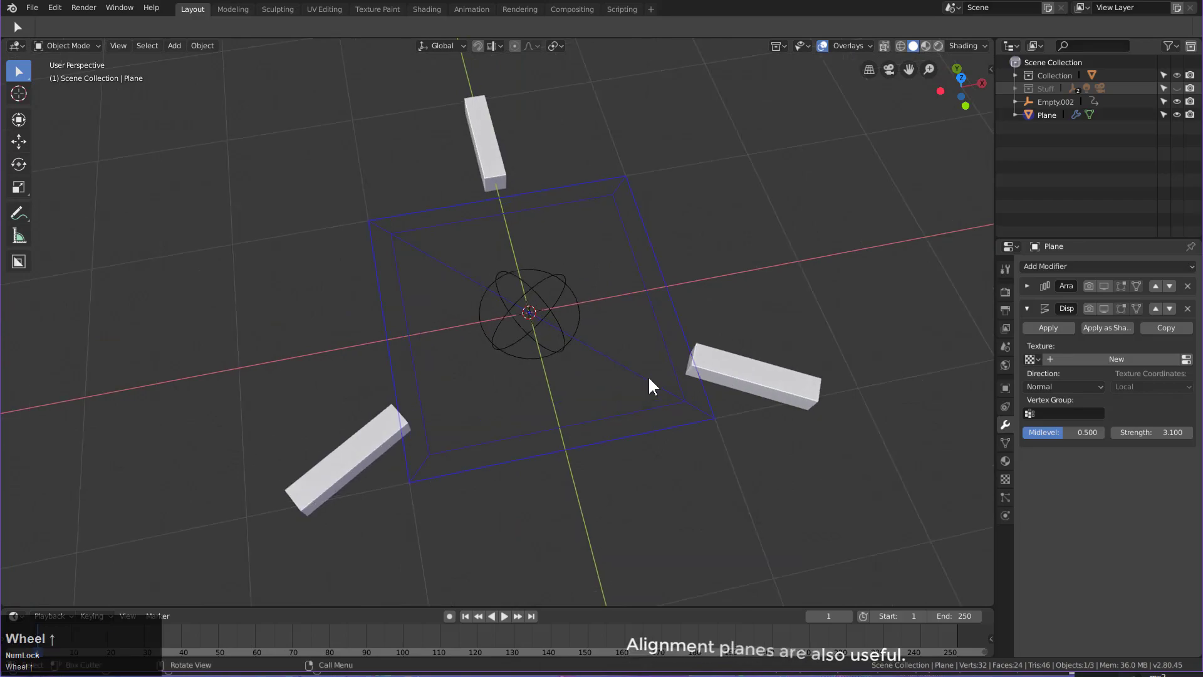